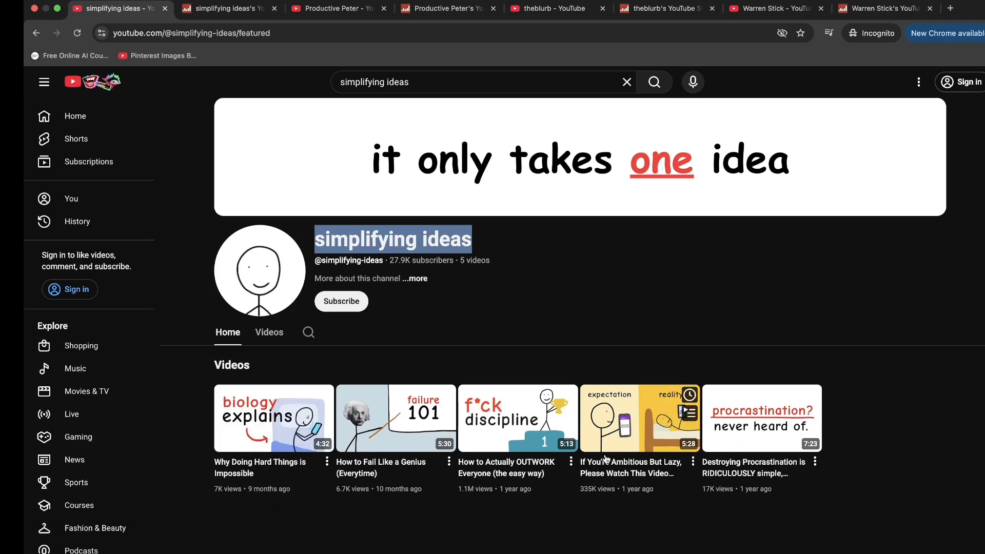
# Step: Review the simplifying ideas and Productive Peter YouTube channels along with their Social Blade statistics
pyautogui.hotkey('ctrl', 'Tab')
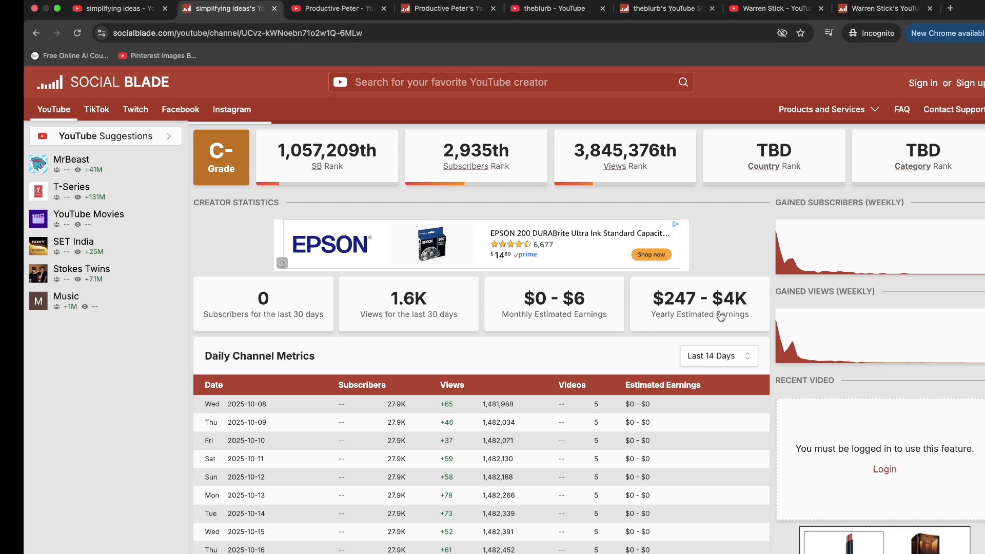
pyautogui.click(315, 9)
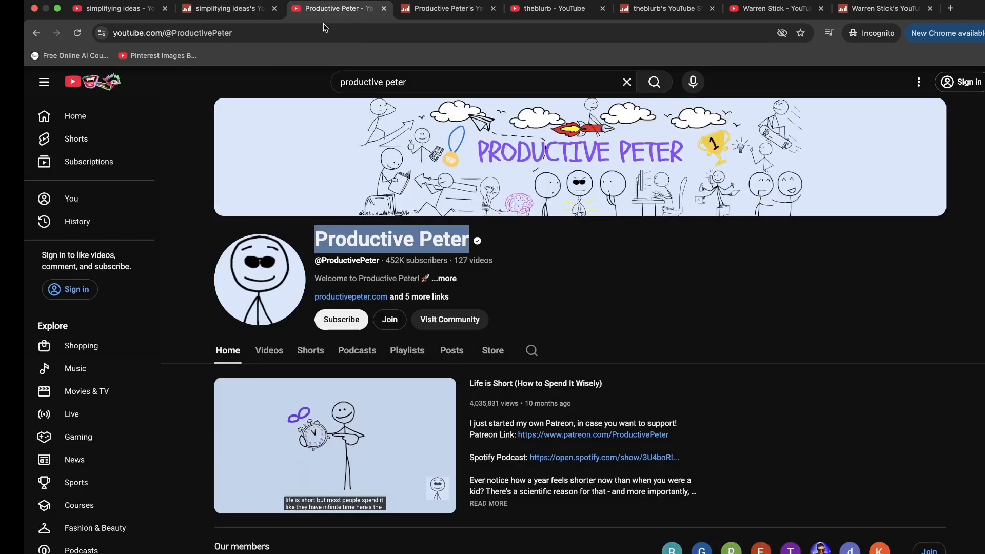
pyautogui.scroll(-2, 396, 272)
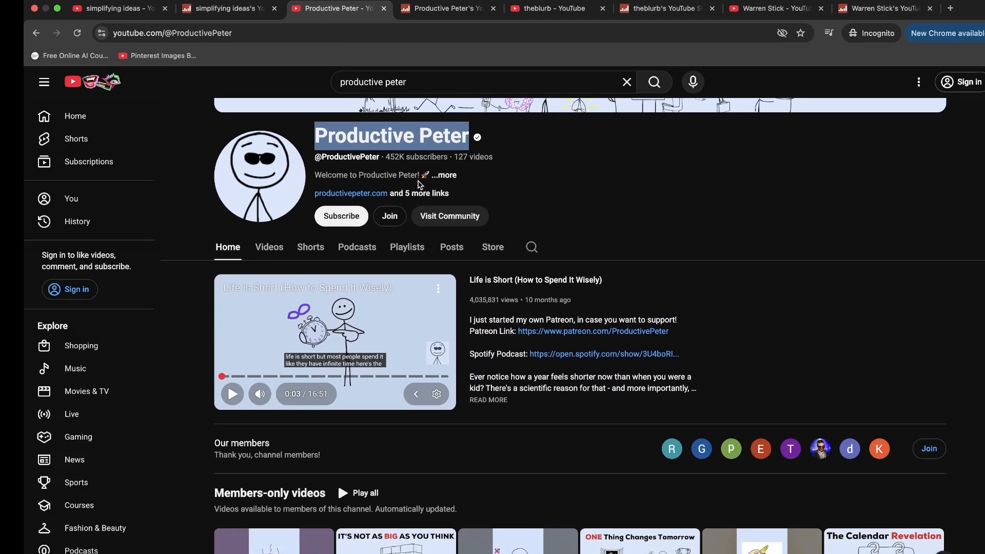
pyautogui.scroll(1, 420, 184)
pyautogui.click(446, 9)
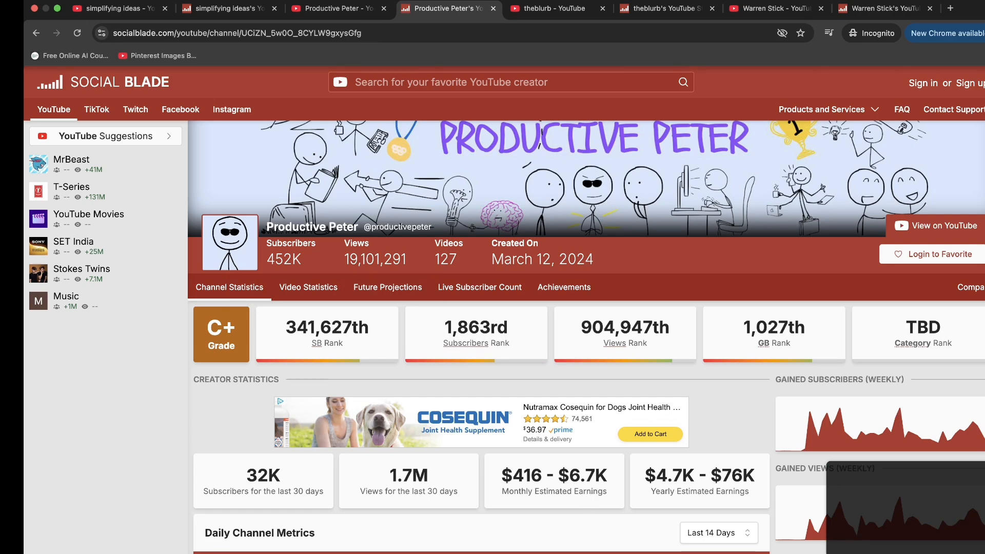
# Step: Review theblurb and Warren Stick YouTube channels along with their Social Blade subscriber, view and earnings statistics
pyautogui.click(591, 8)
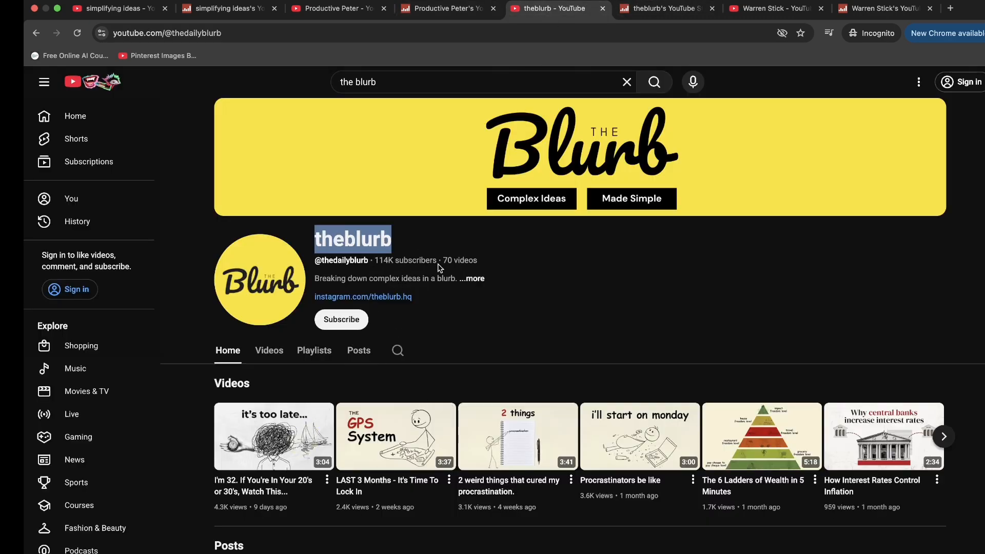
pyautogui.hotkey('ctrl', 'Tab')
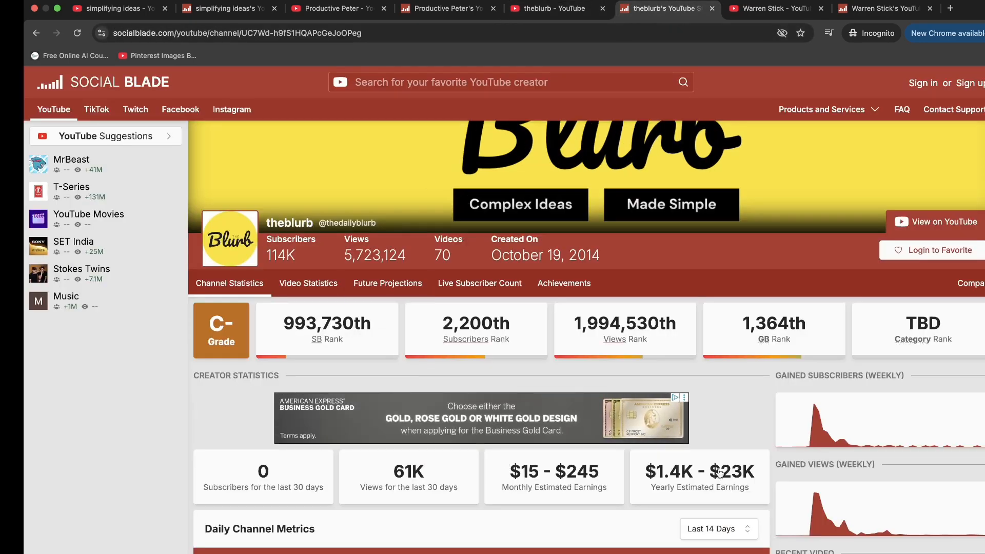
pyautogui.hotkey('ctrl', 'Tab')
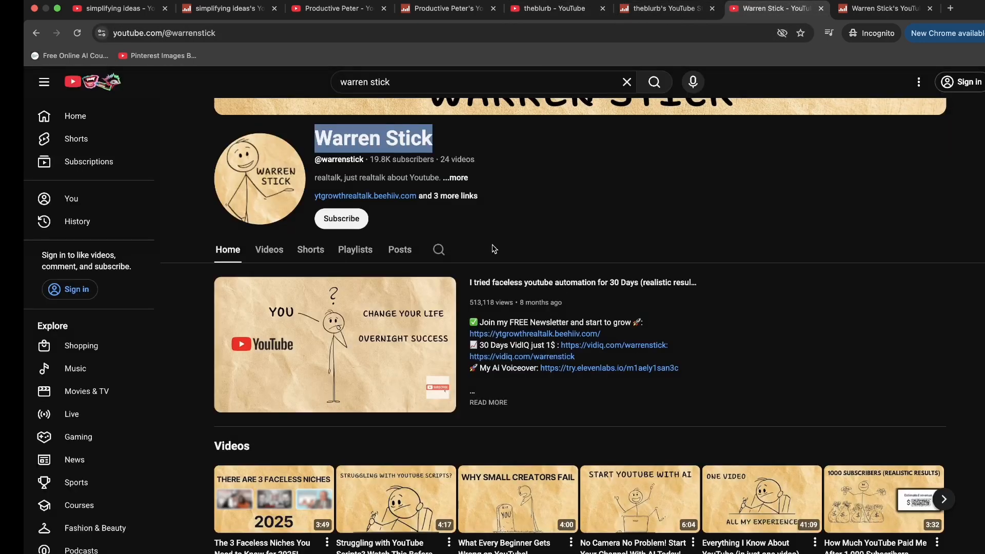
pyautogui.scroll(-4, 471, 256)
pyautogui.scroll(4, 497, 449)
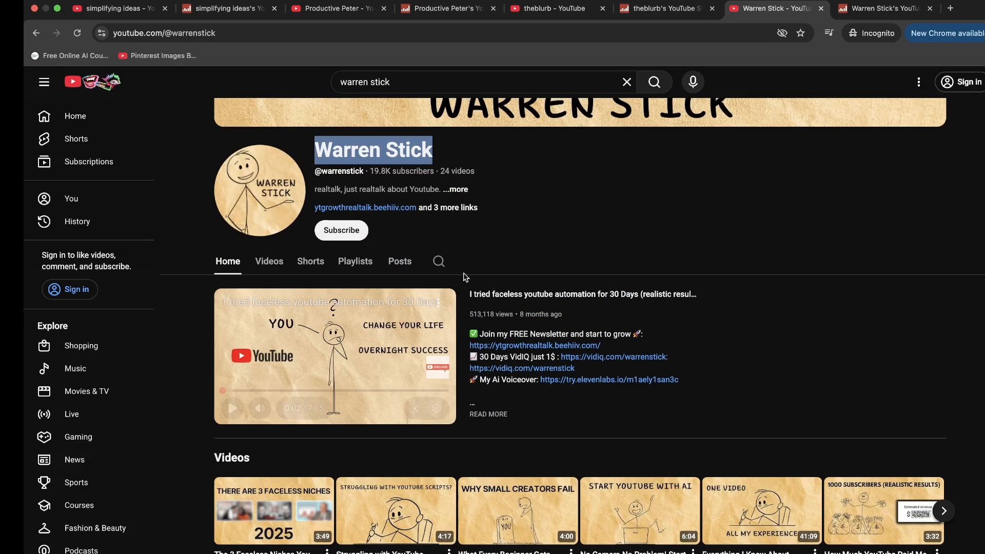
pyautogui.scroll(-1, 406, 288)
pyautogui.hotkey('ctrl', 'Tab')
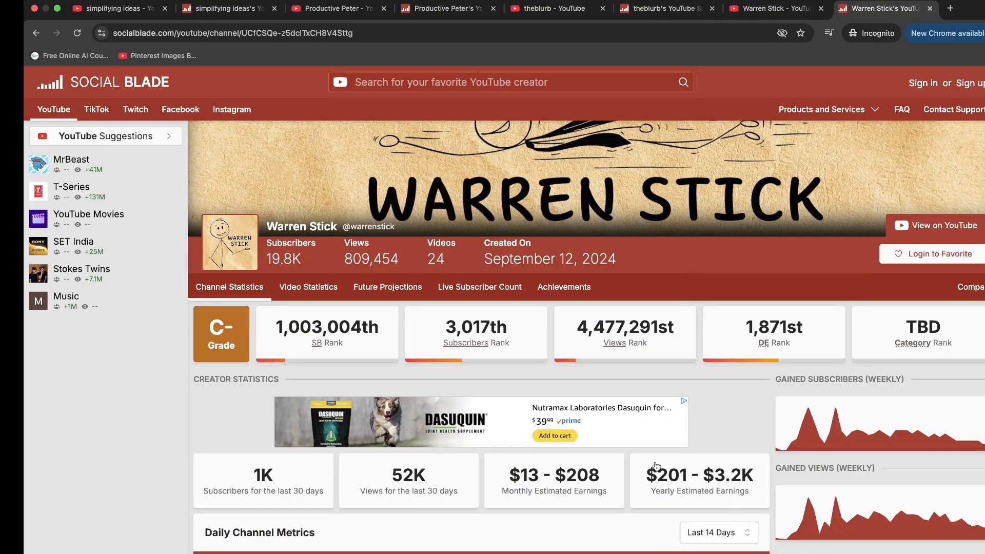
# Step: Return to the Warren Stick YouTube channel and examine its channel header, featured video and uploaded videos
pyautogui.click(779, 7)
pyautogui.scroll(-1, 453, 413)
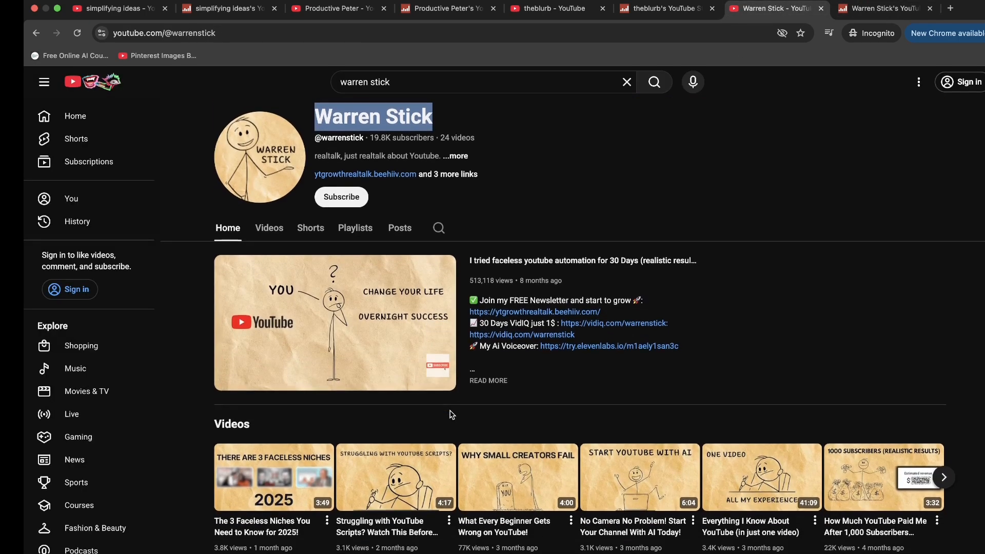
pyautogui.scroll(-3, 282, 528)
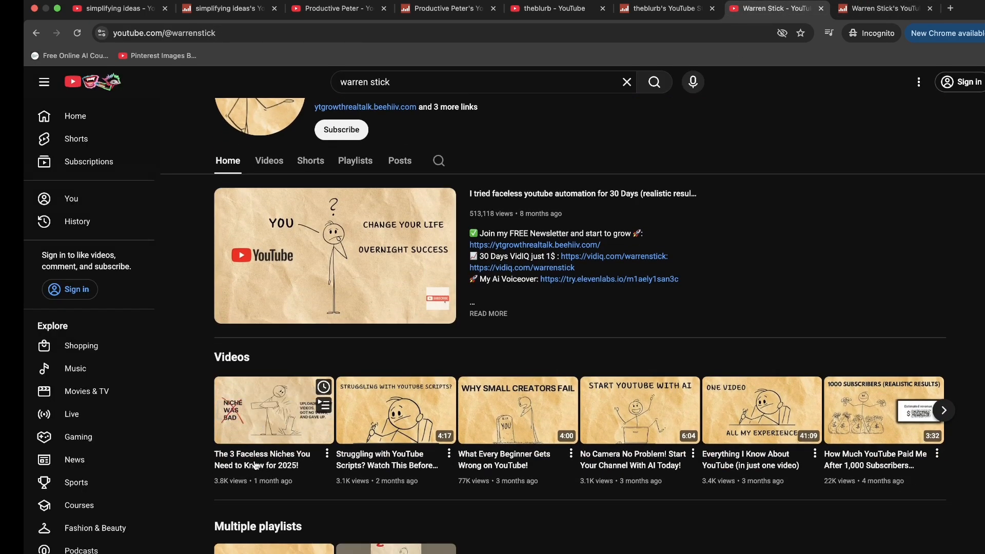
pyautogui.scroll(-4, 256, 465)
pyautogui.scroll(8, 439, 301)
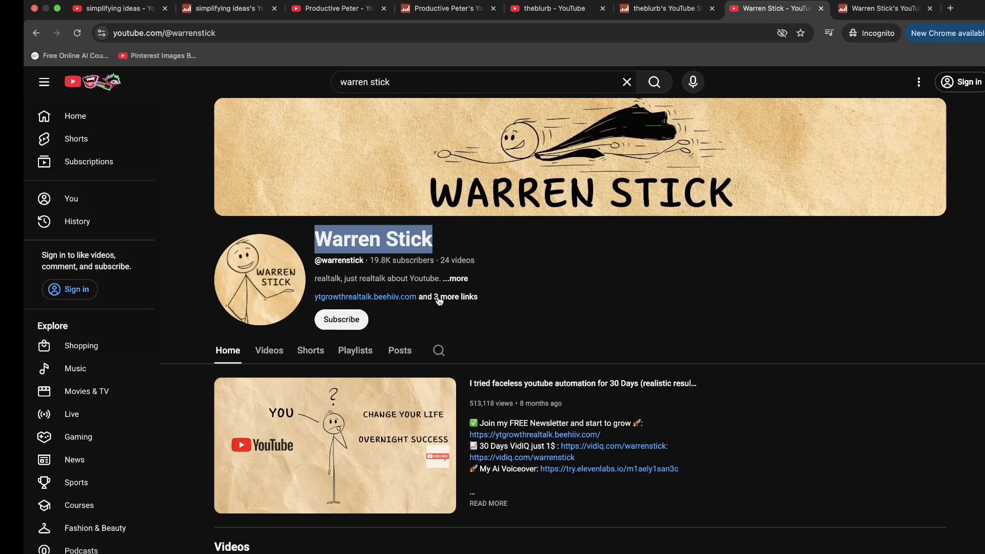
pyautogui.scroll(-8, 467, 251)
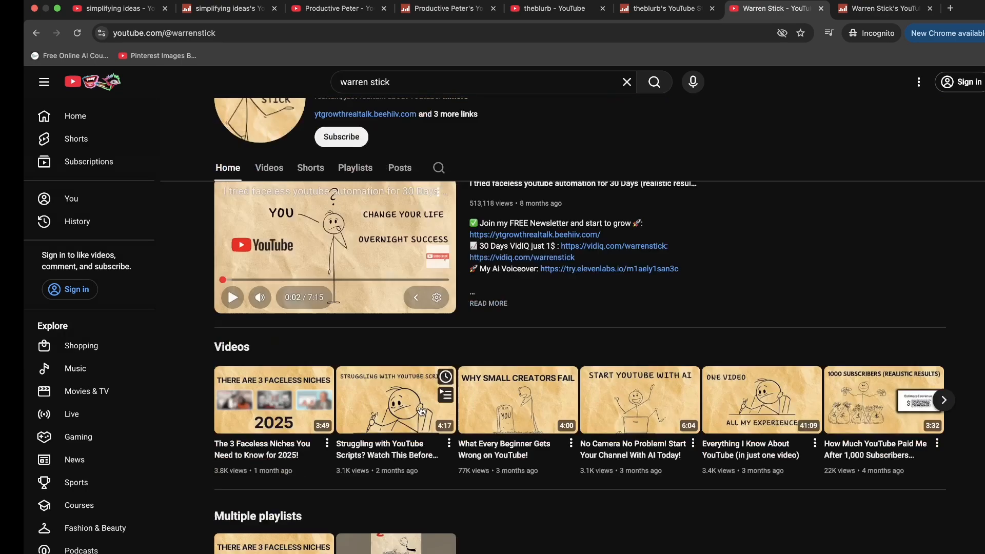
pyautogui.scroll(8, 428, 393)
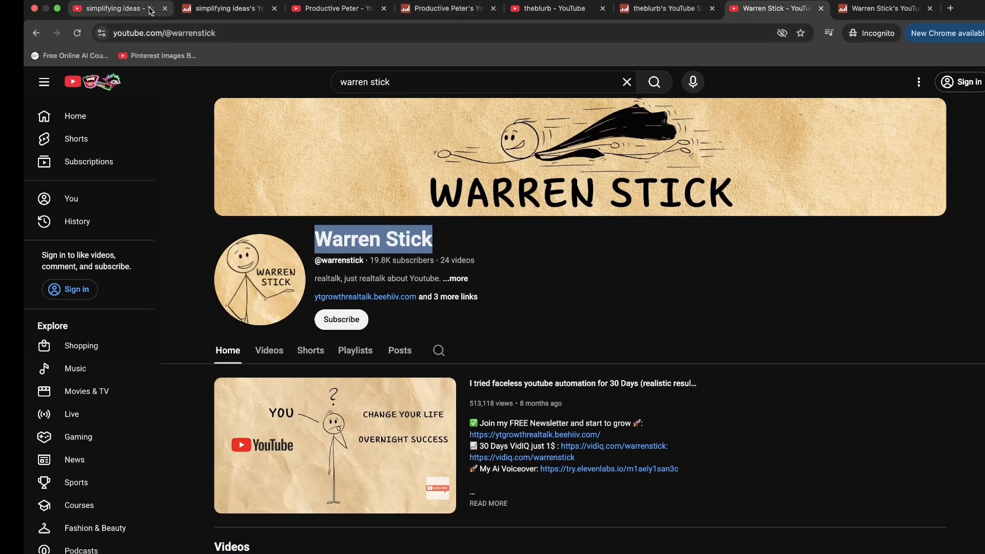
# Step: Compare the stick-figure video style across the simplifying ideas, Productive Peter, theblurb and Warren Stick channel pages
pyautogui.click(105, 9)
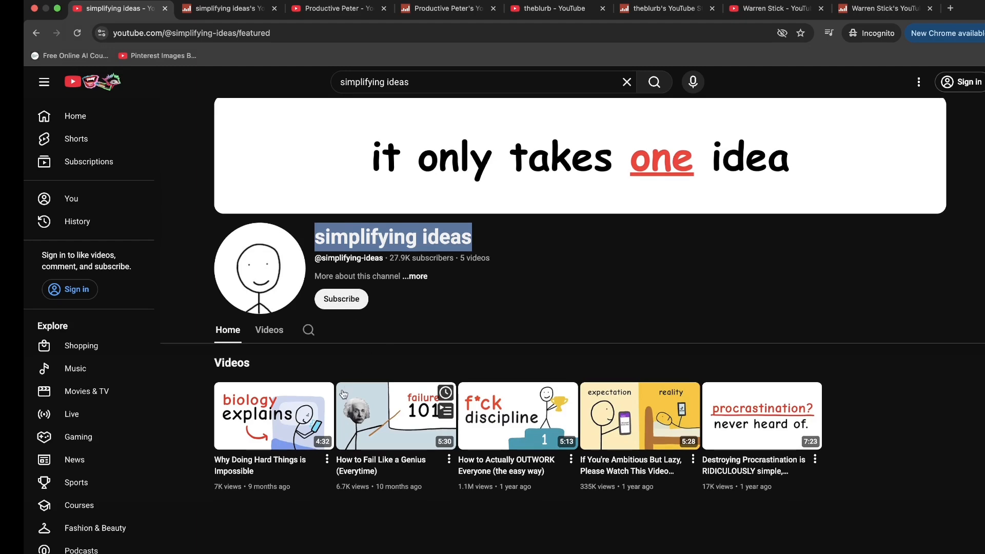
pyautogui.click(355, 8)
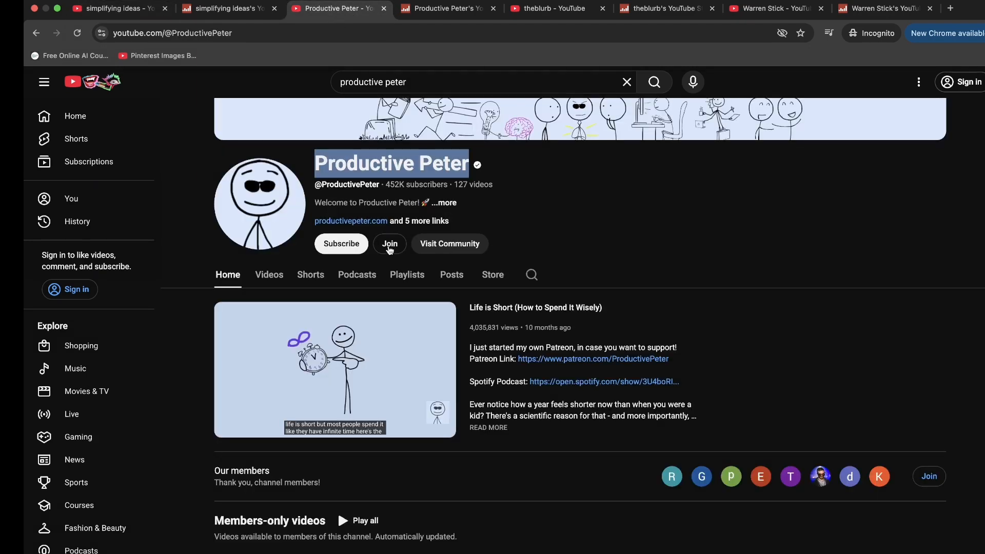
pyautogui.scroll(-2, 338, 426)
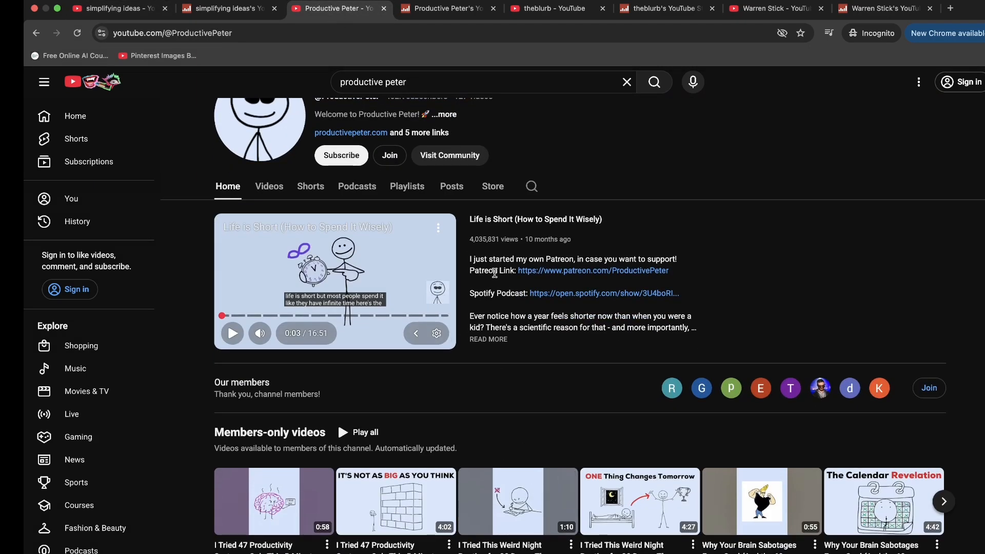
pyautogui.click(554, 8)
pyautogui.scroll(-6, 561, 324)
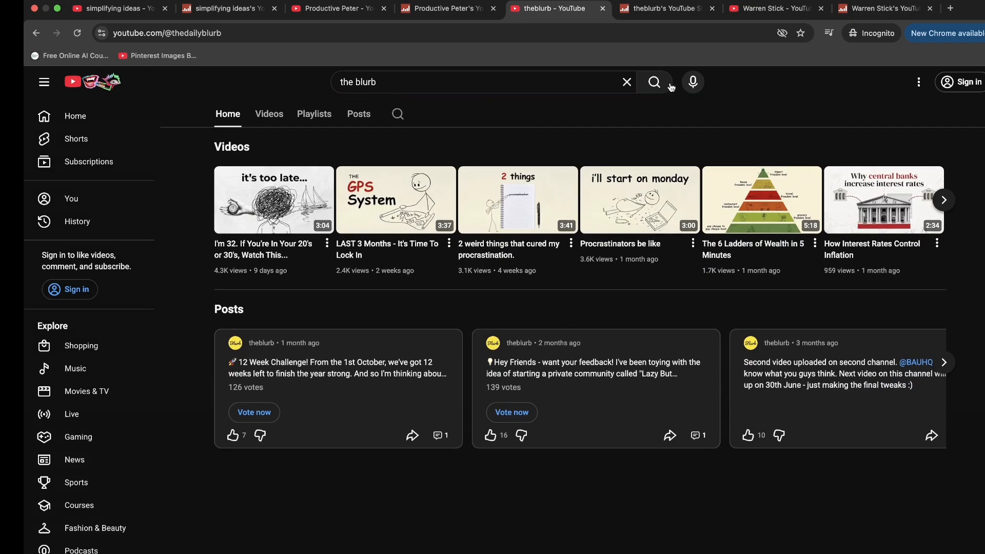
pyautogui.click(775, 8)
pyautogui.scroll(-8, 556, 325)
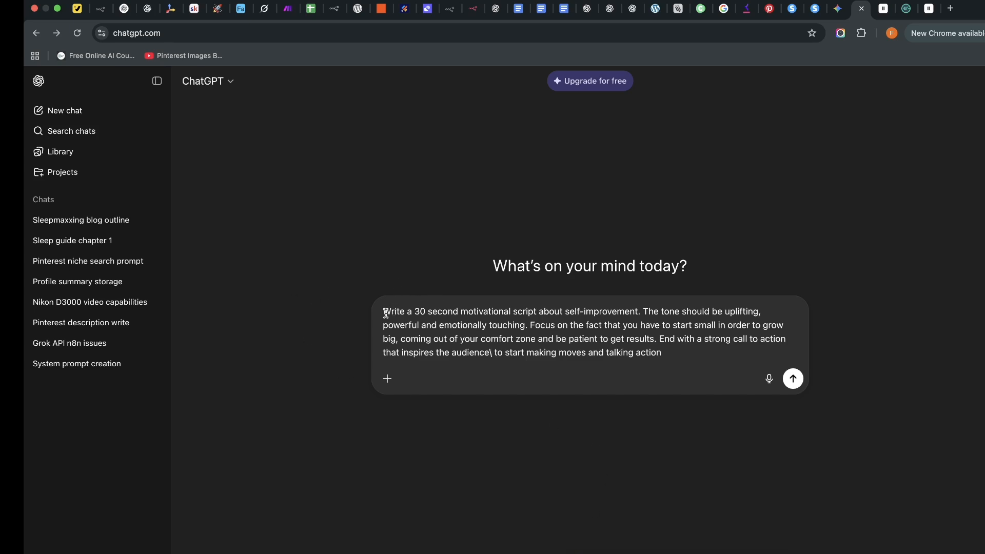
# Step: Submit the prepared ChatGPT prompt requesting a 30 second motivational script about self-improvement with a strong call to action
pyautogui.moveTo(386, 314); pyautogui.dragTo(671, 359)
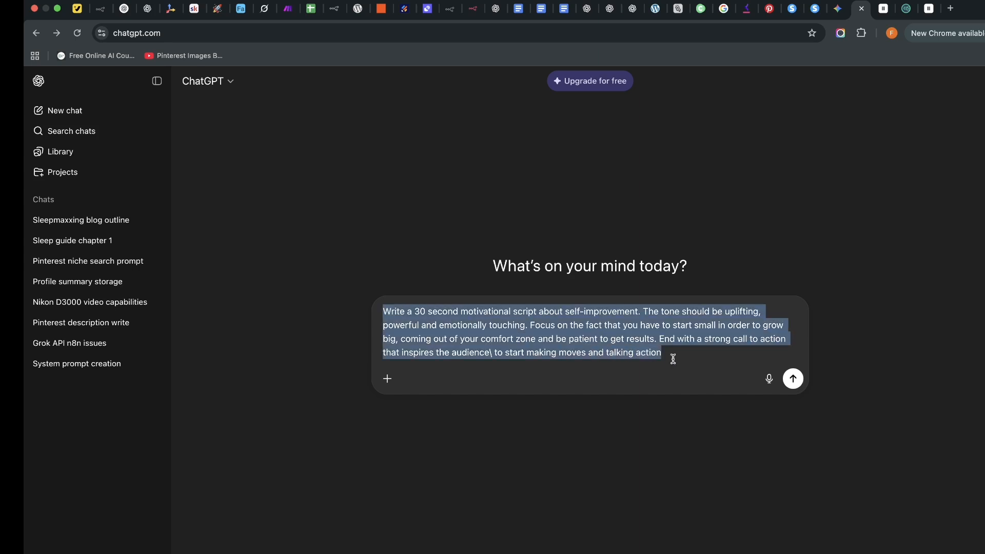
pyautogui.click(670, 359)
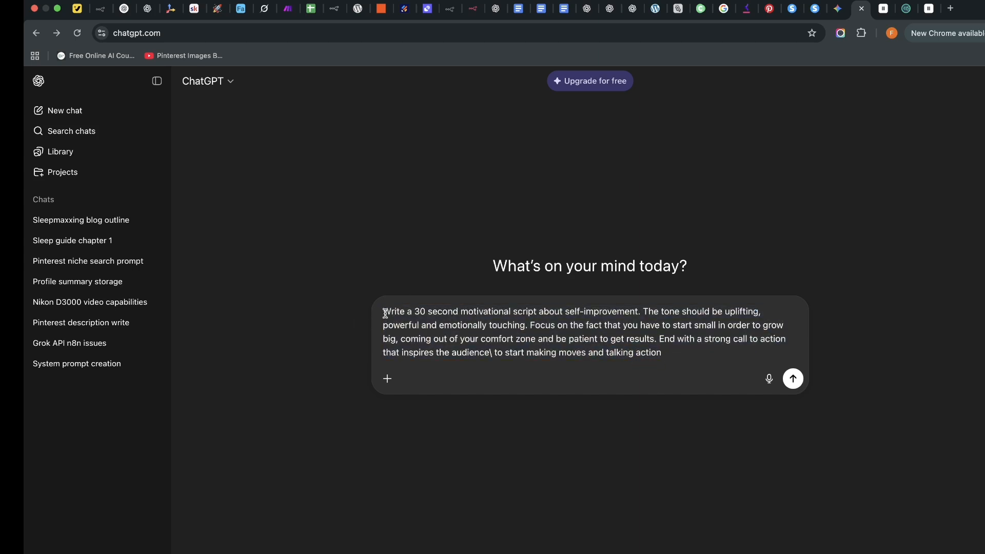
pyautogui.moveTo(385, 314); pyautogui.dragTo(656, 357)
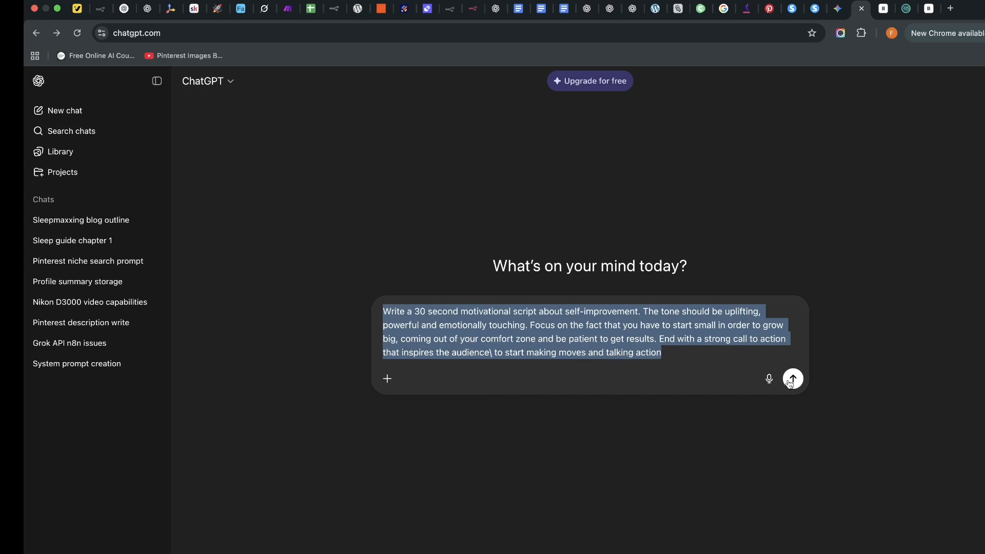
pyautogui.click(689, 355)
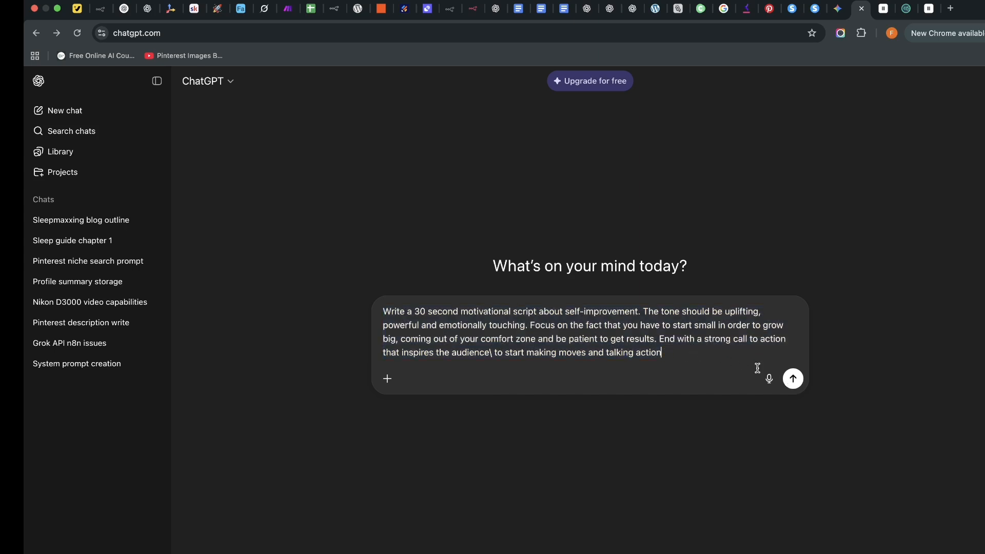
pyautogui.click(793, 380)
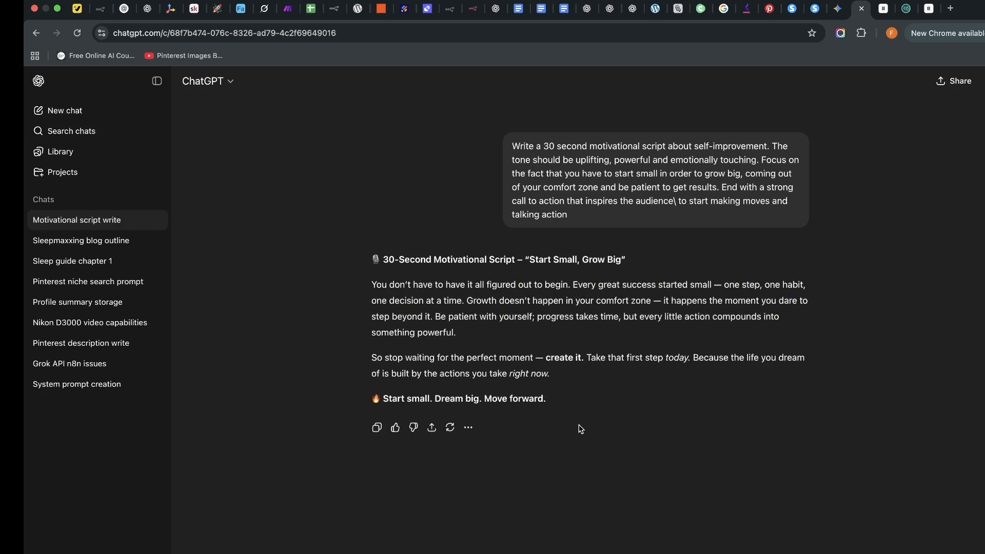
# Step: Copy the two main paragraphs of the generated script and paste them into the ElevenLabs Text to Speech editor
pyautogui.moveTo(374, 283); pyautogui.dragTo(642, 370)
pyautogui.rightClick(610, 295)
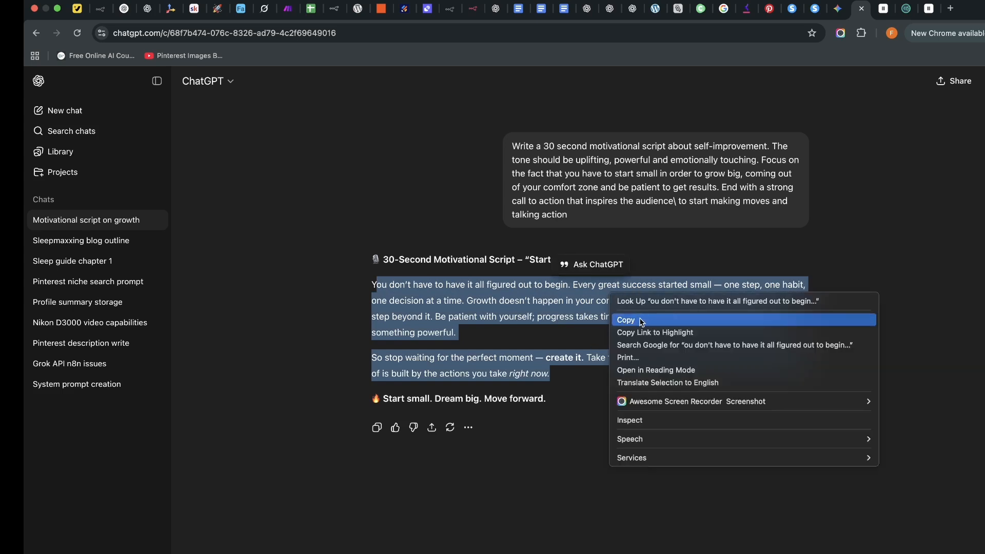
pyautogui.click(642, 322)
pyautogui.click(884, 11)
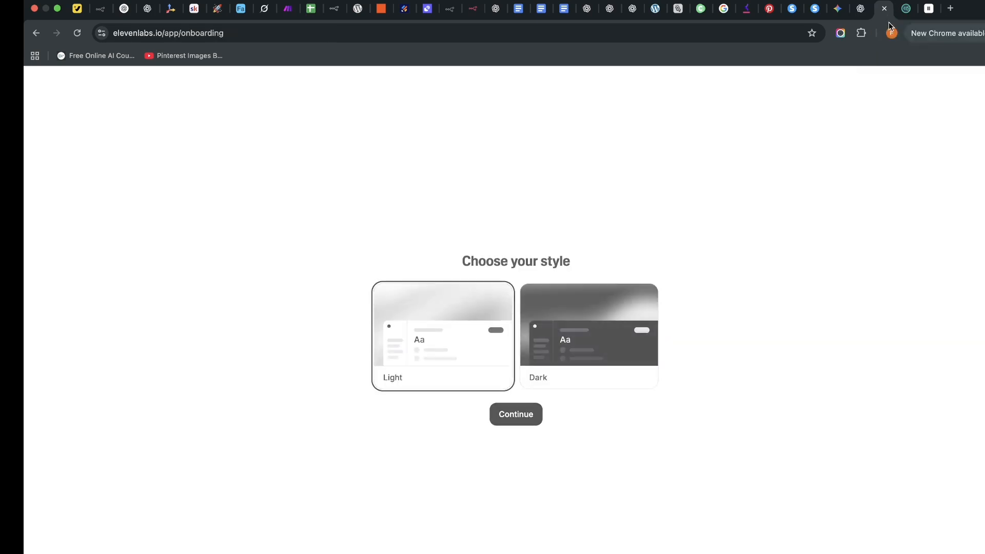
pyautogui.click(930, 12)
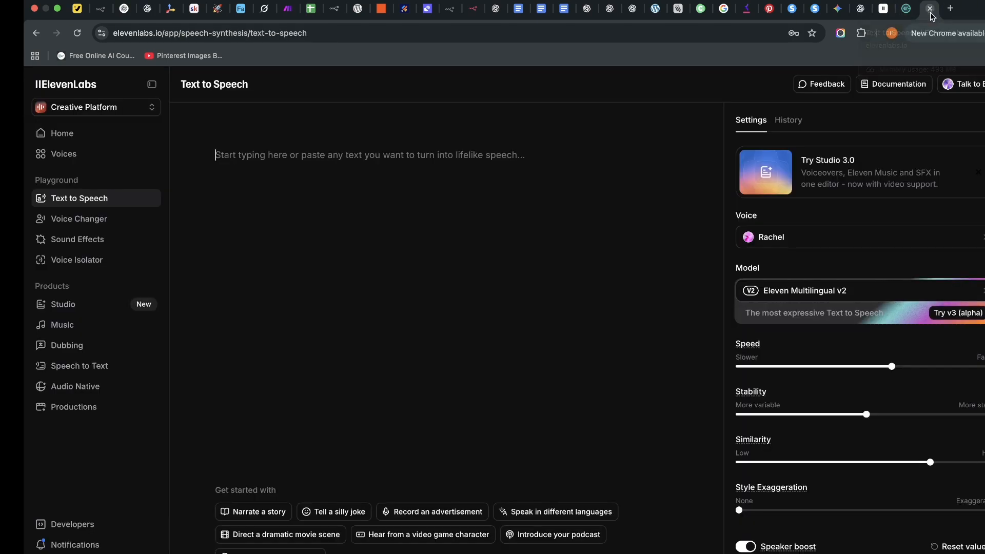
pyautogui.rightClick(306, 159)
pyautogui.click(336, 243)
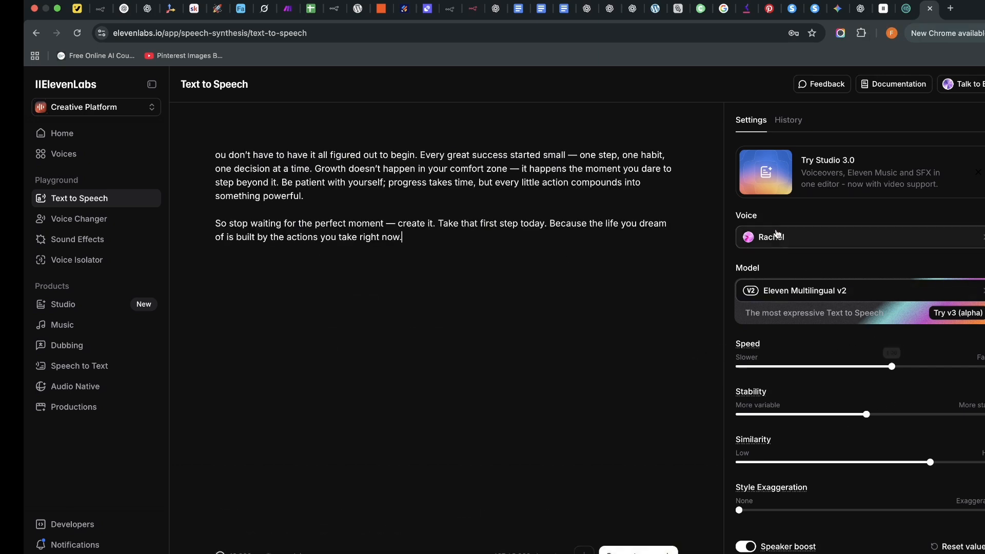
# Step: Open the voice selection and preview the Brian, Charlie and Bill voices
pyautogui.click(810, 238)
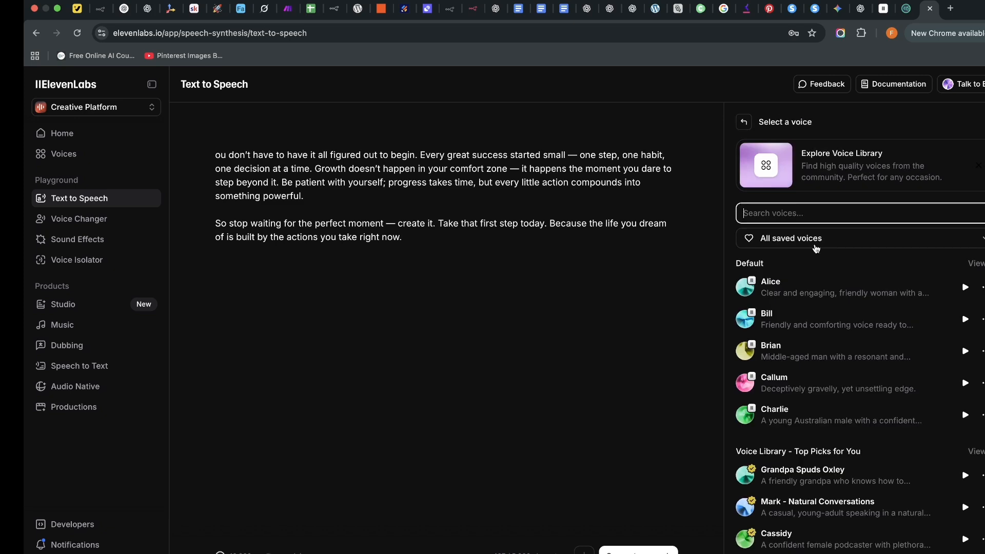
pyautogui.click(965, 351)
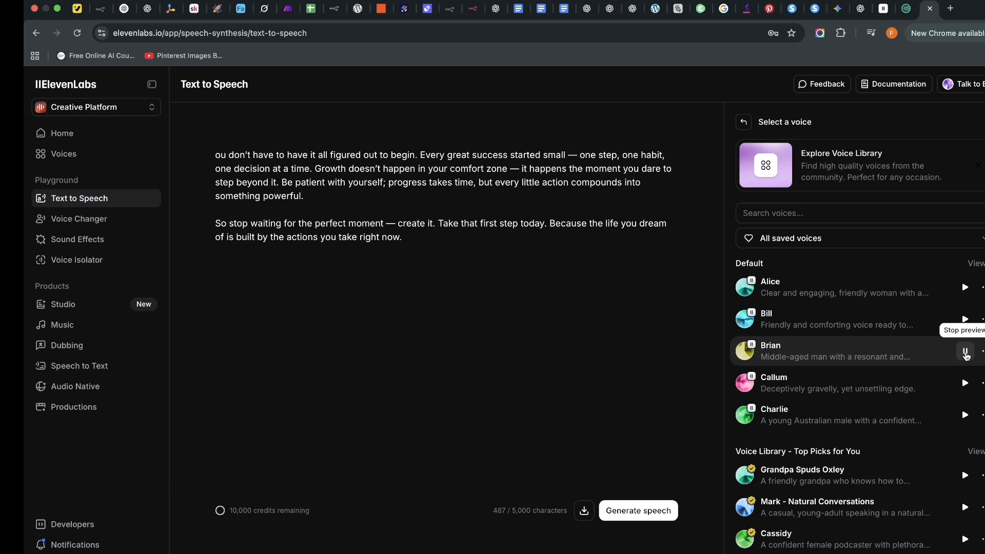
pyautogui.click(965, 353)
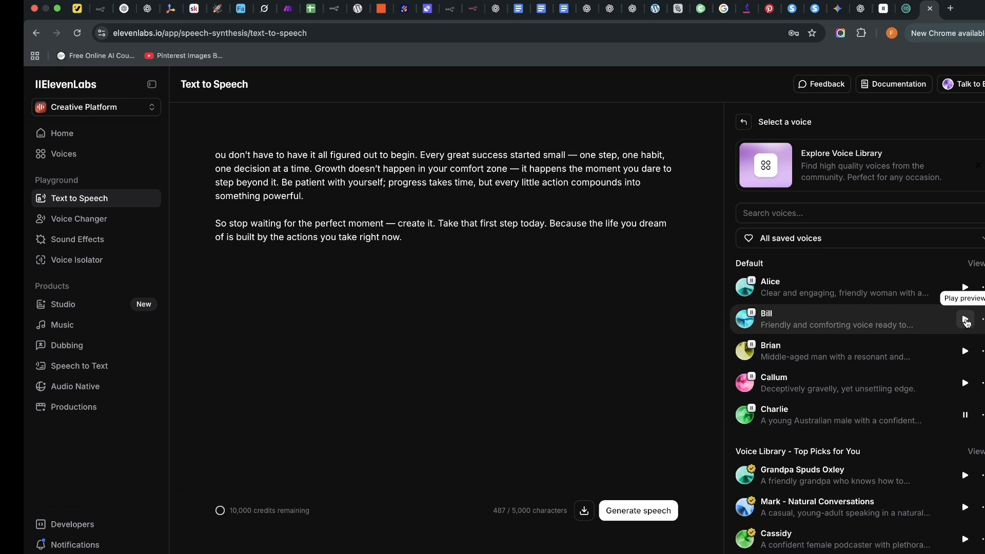
pyautogui.click(965, 319)
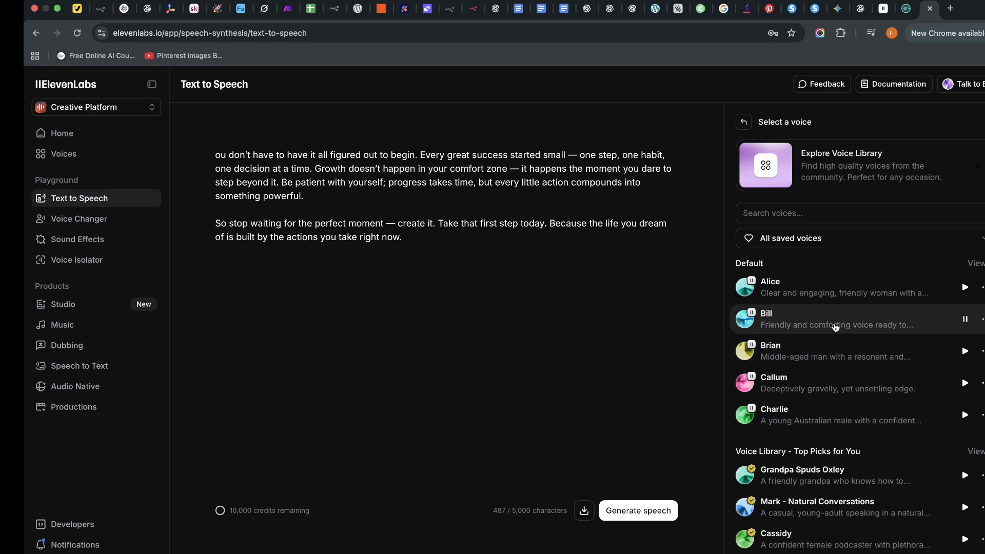
# Step: Set the voice to Brian and try to generate speech from the pasted script
pyautogui.click(836, 327)
pyautogui.click(818, 241)
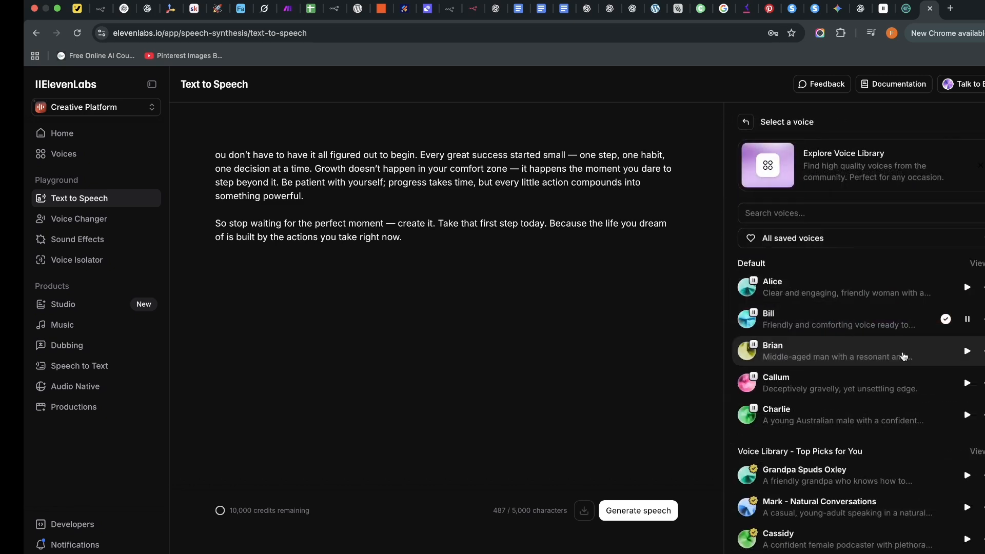
pyautogui.click(809, 353)
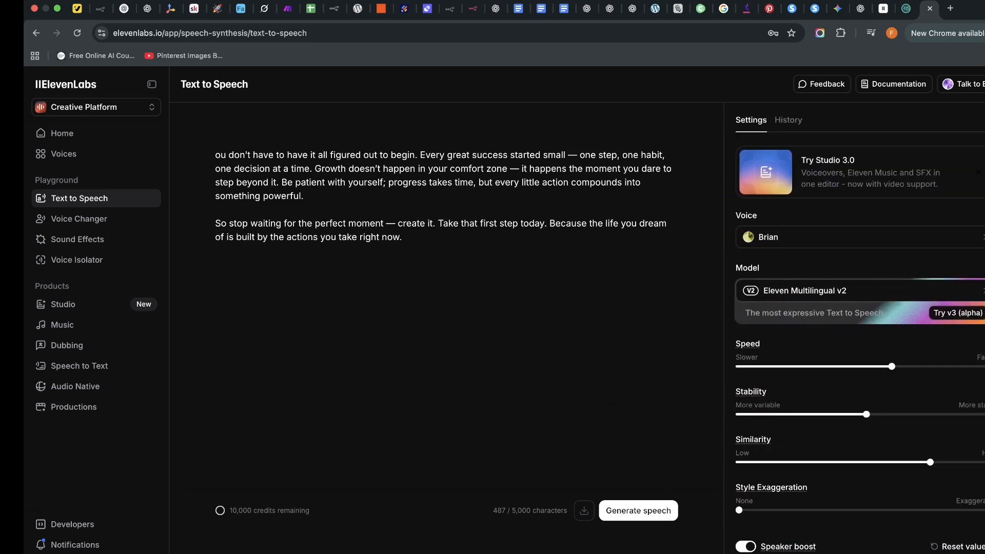
pyautogui.click(631, 517)
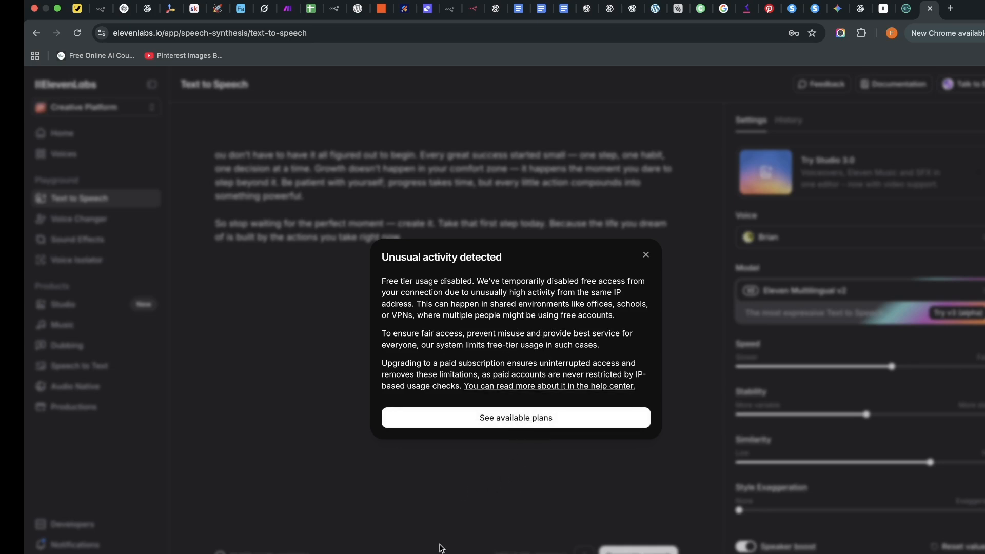
# Step: Switch to Luvvoice, examine its text-to-speech page with the pasted script, and dismiss the advertisement
pyautogui.click(534, 553)
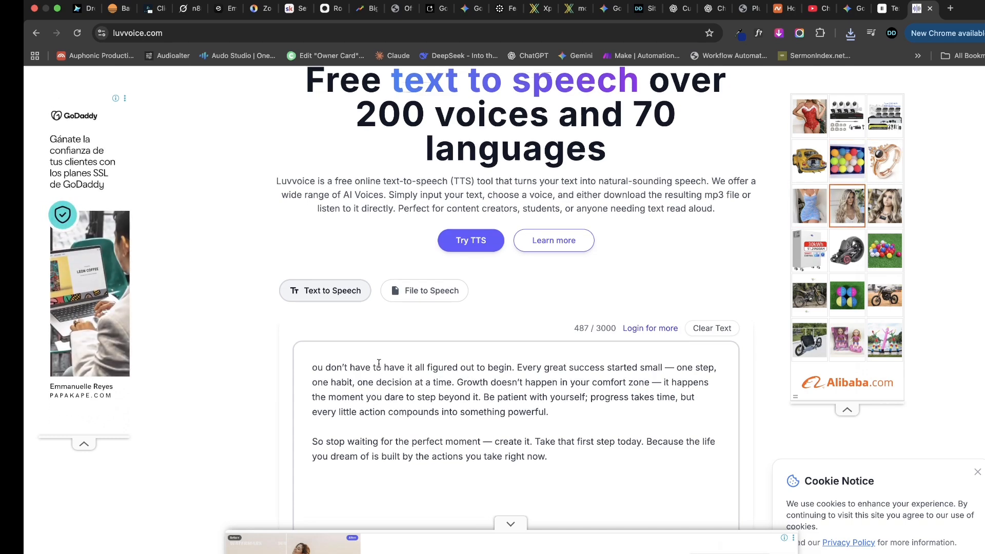
pyautogui.scroll(-3, 385, 380)
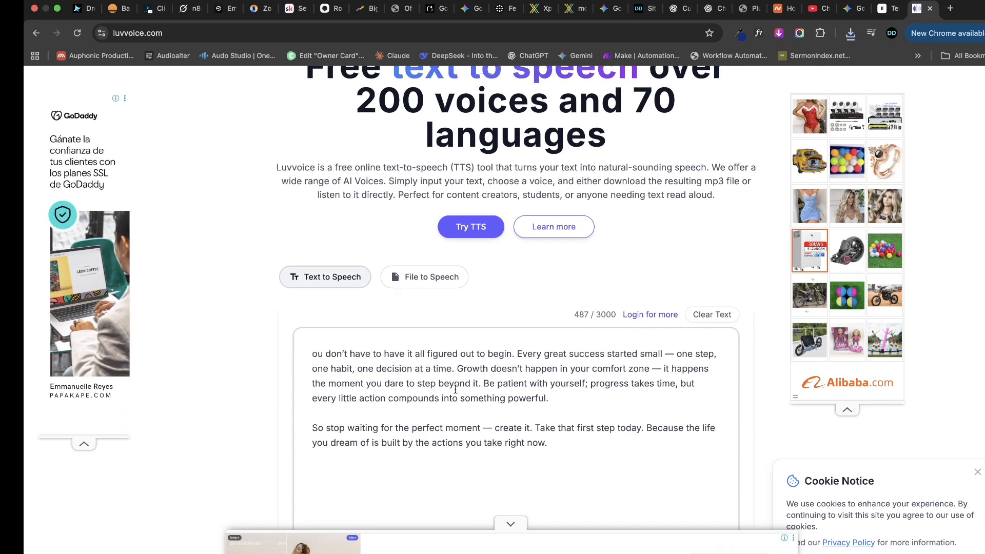
pyautogui.scroll(3, 409, 277)
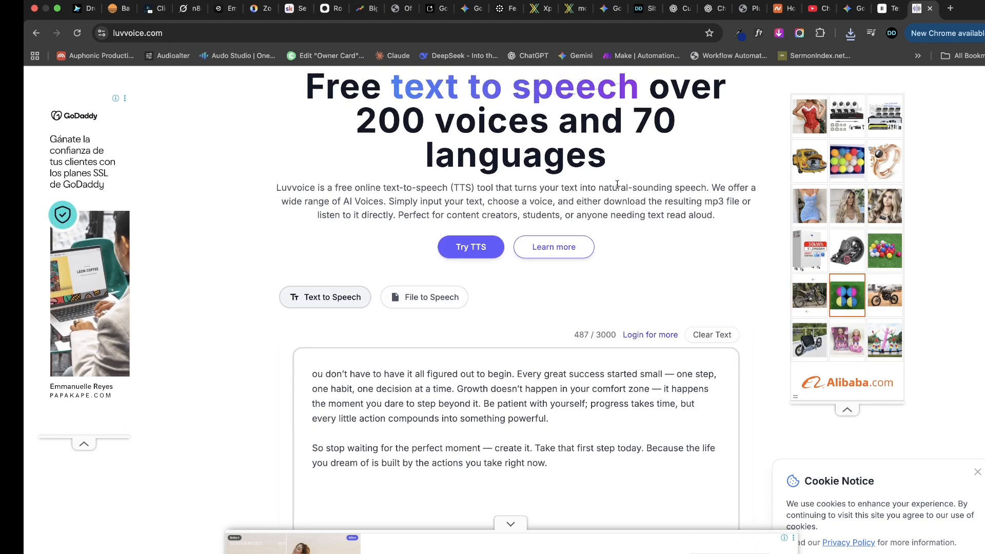
pyautogui.click(884, 8)
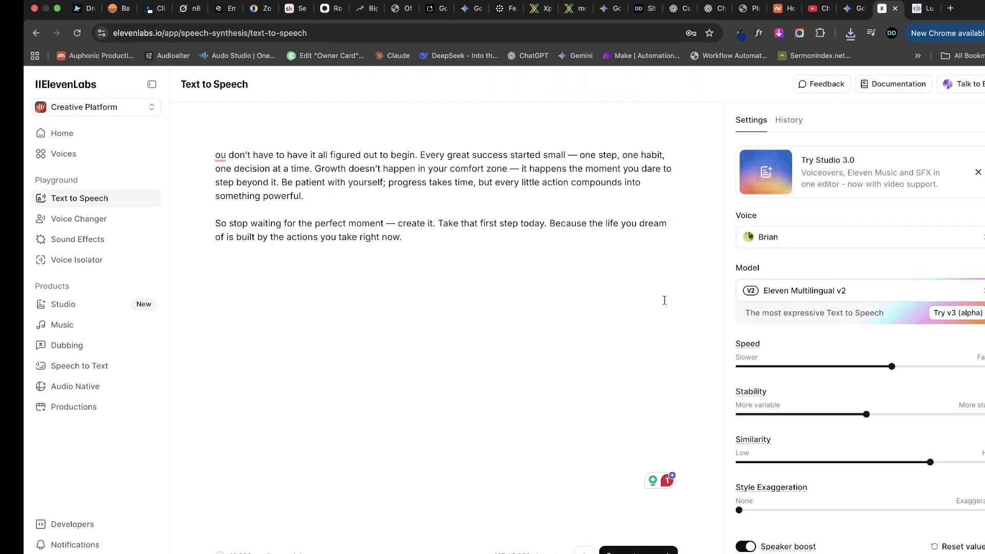
pyautogui.click(919, 14)
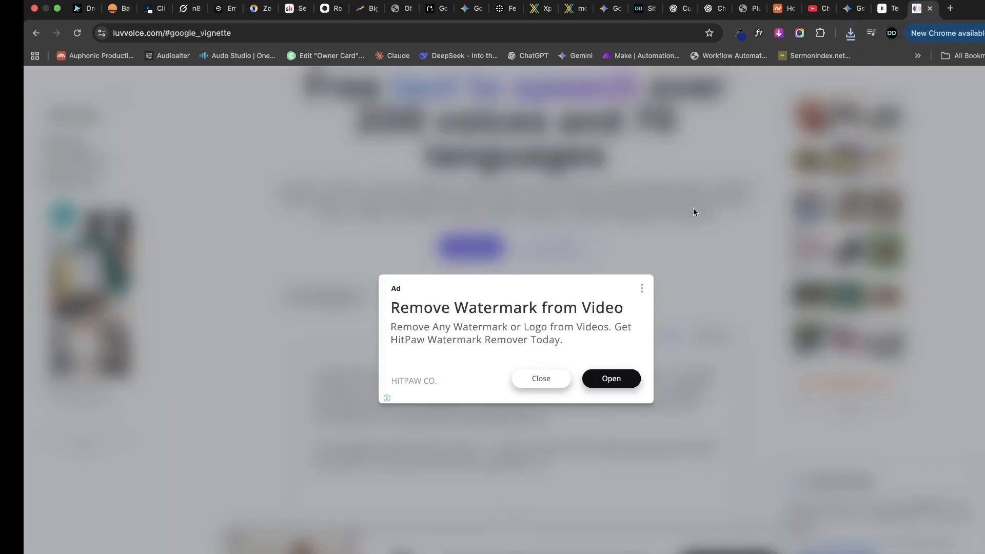
pyautogui.click(545, 377)
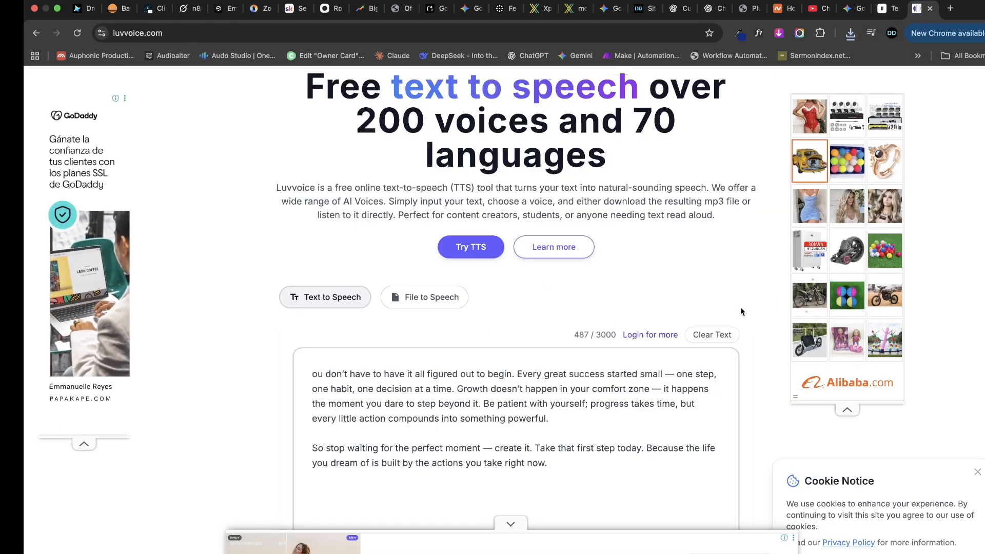
pyautogui.scroll(-3, 549, 359)
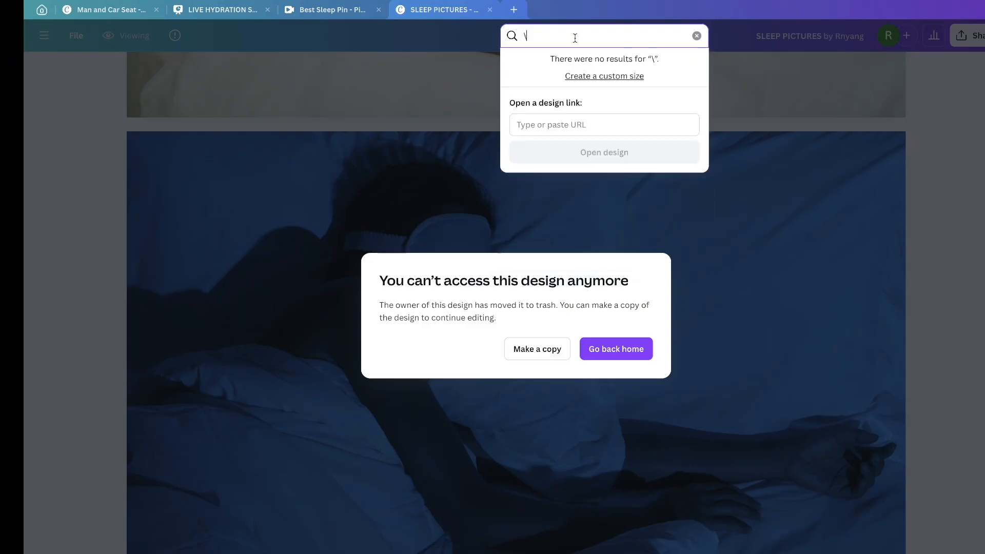
# Step: In Canva, search the design types for "video" and create a blank Video (Landscape) design at 1920 × 1080 px
pyautogui.press('BackSpace')
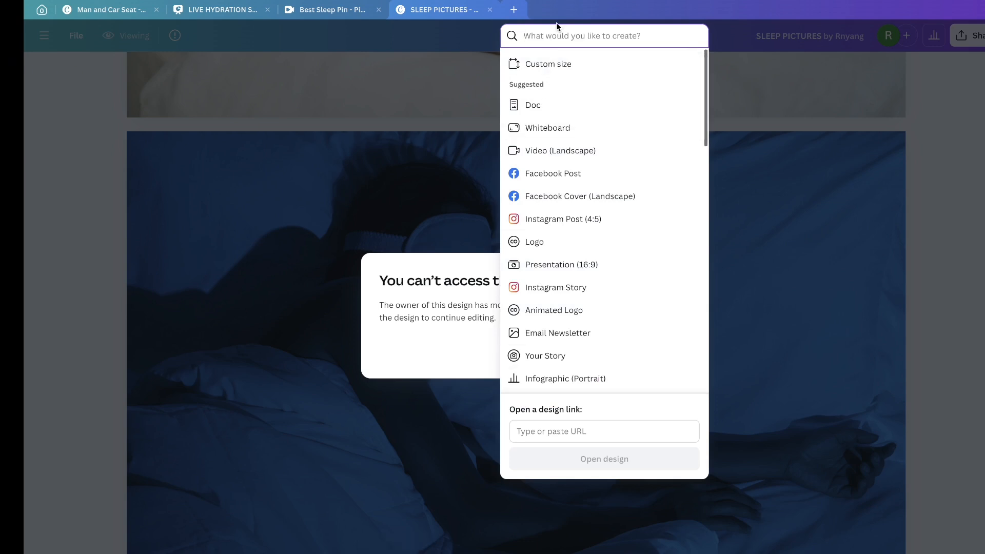
pyautogui.write('video')
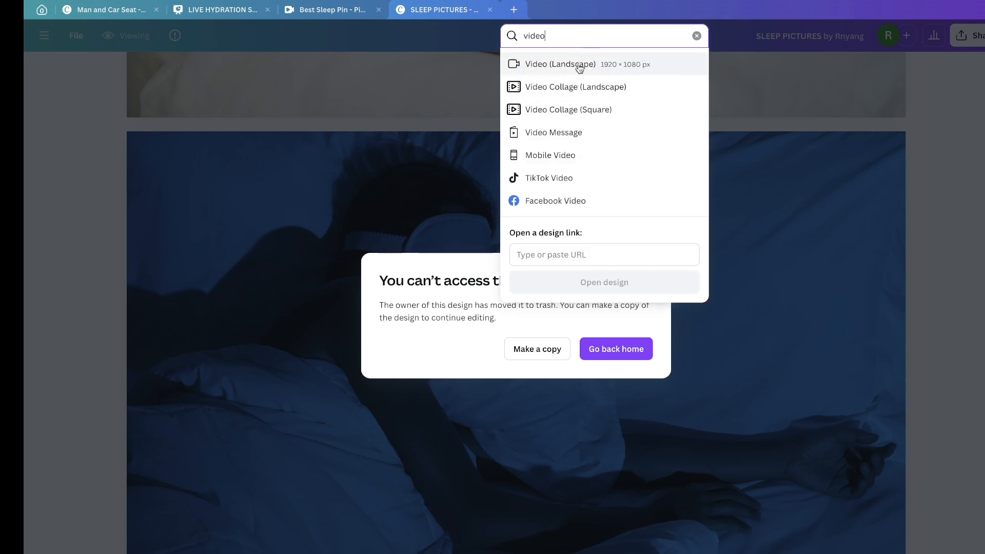
pyautogui.click(579, 68)
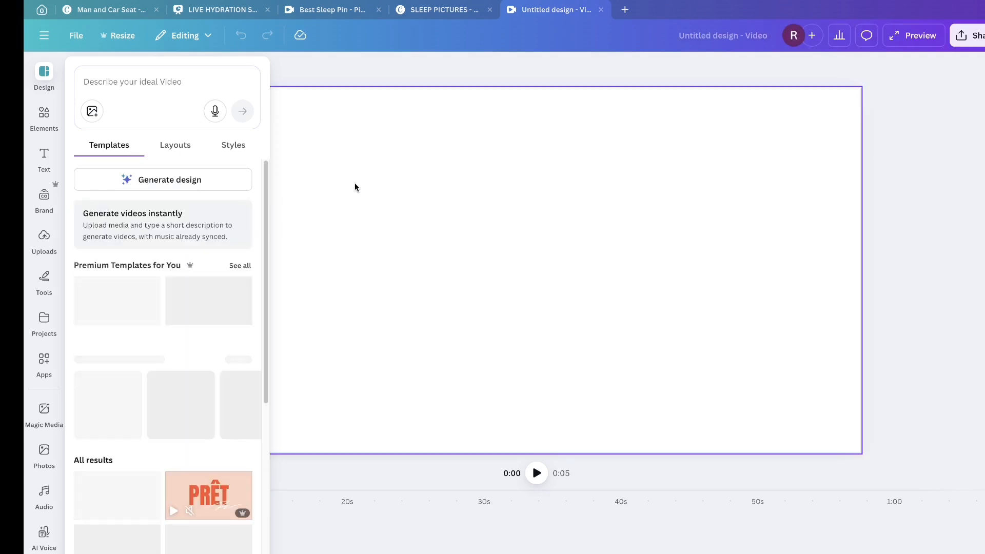
pyautogui.click(417, 203)
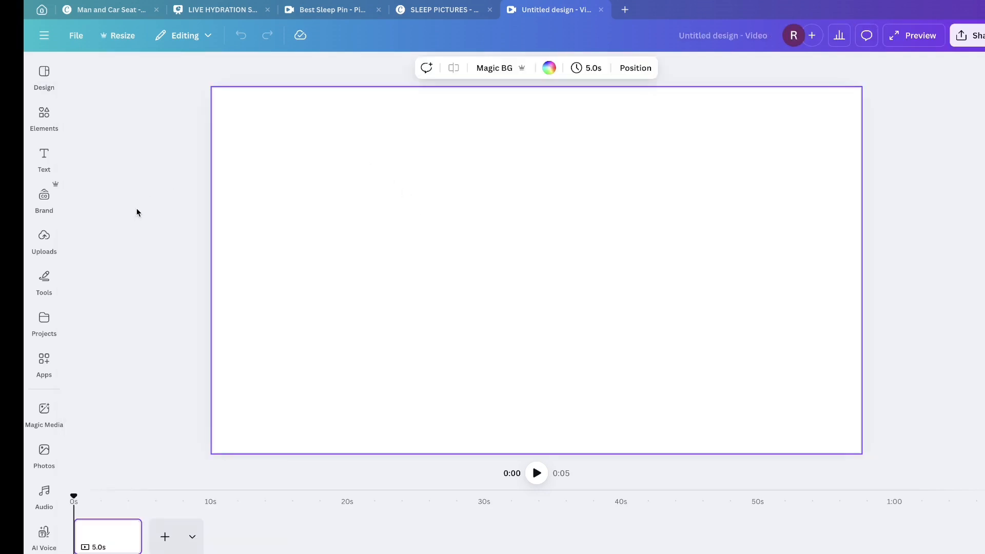
# Step: Search the design elements for "paper background" and show all matching photos
pyautogui.click(51, 160)
pyautogui.click(57, 120)
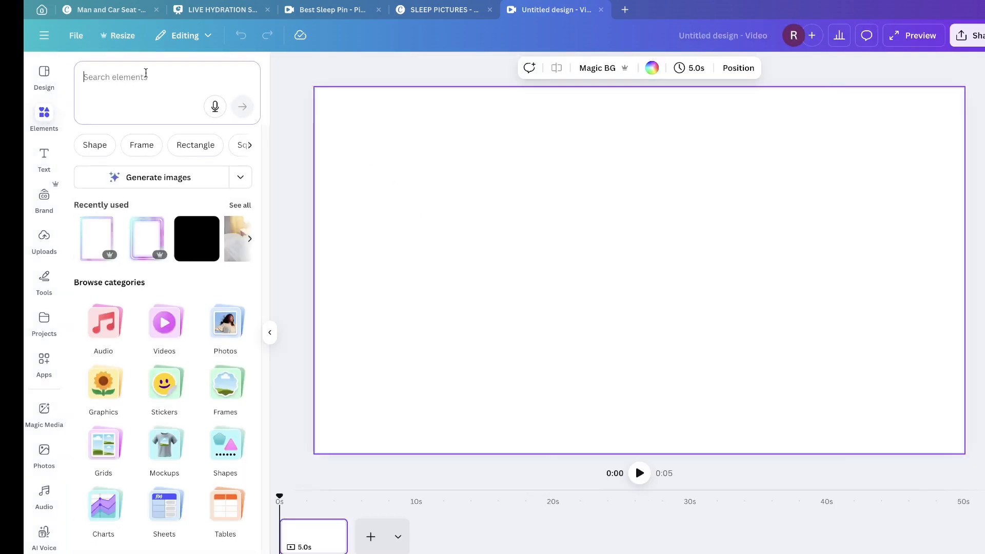
pyautogui.write('pap')
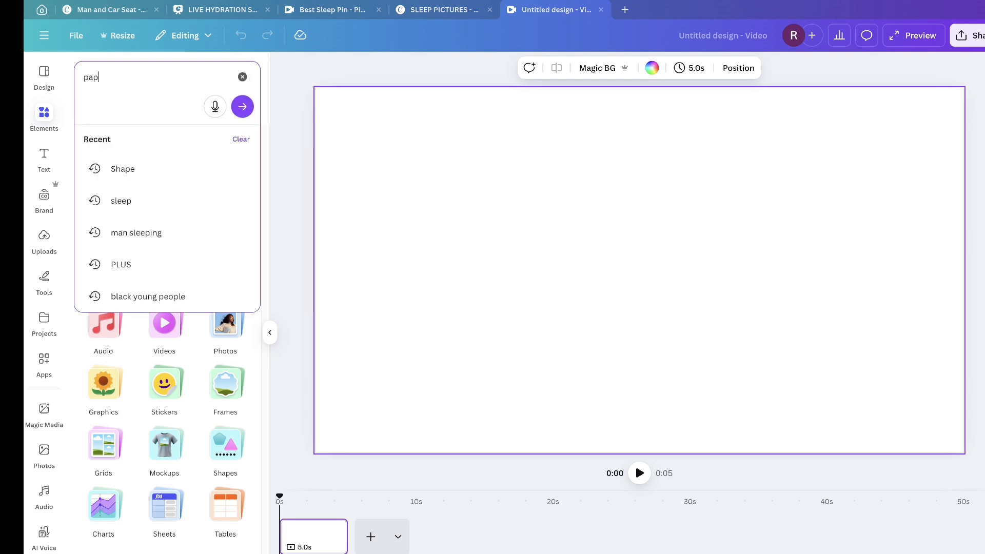
pyautogui.write('er back')
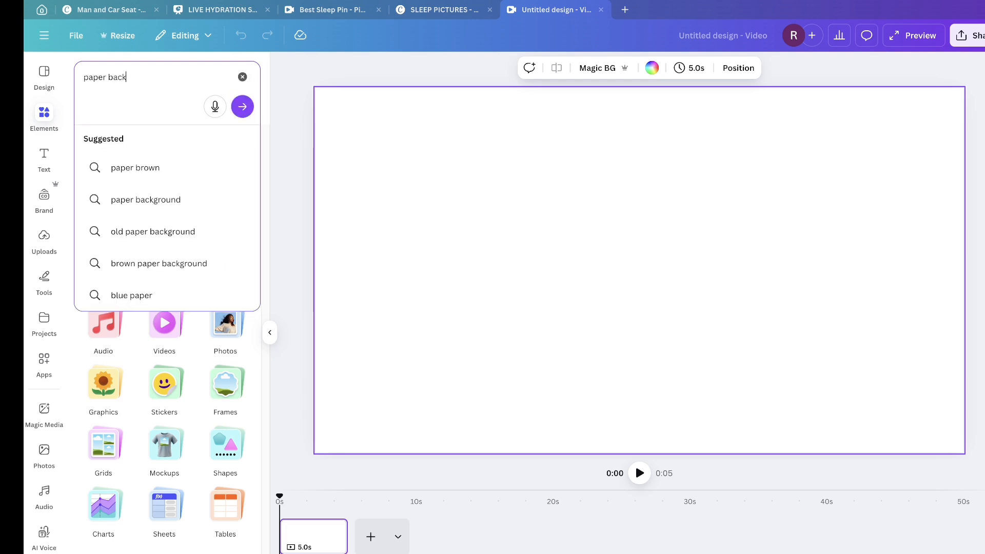
pyautogui.write('ground')
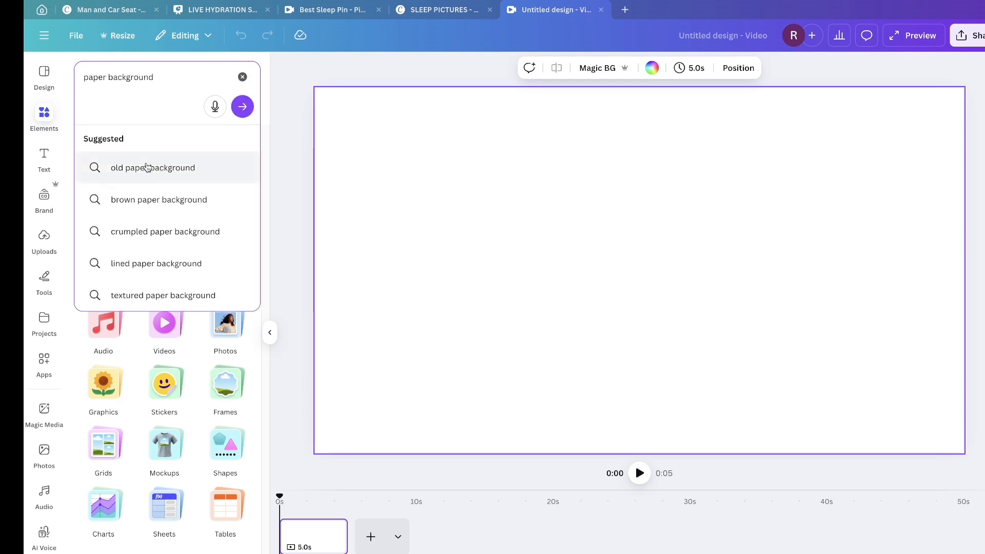
pyautogui.press('Return')
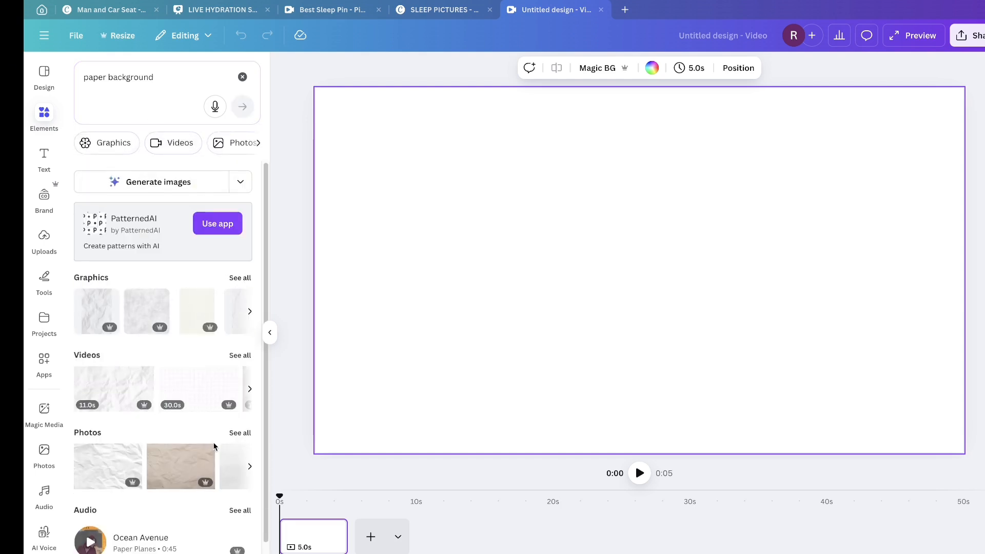
pyautogui.click(247, 437)
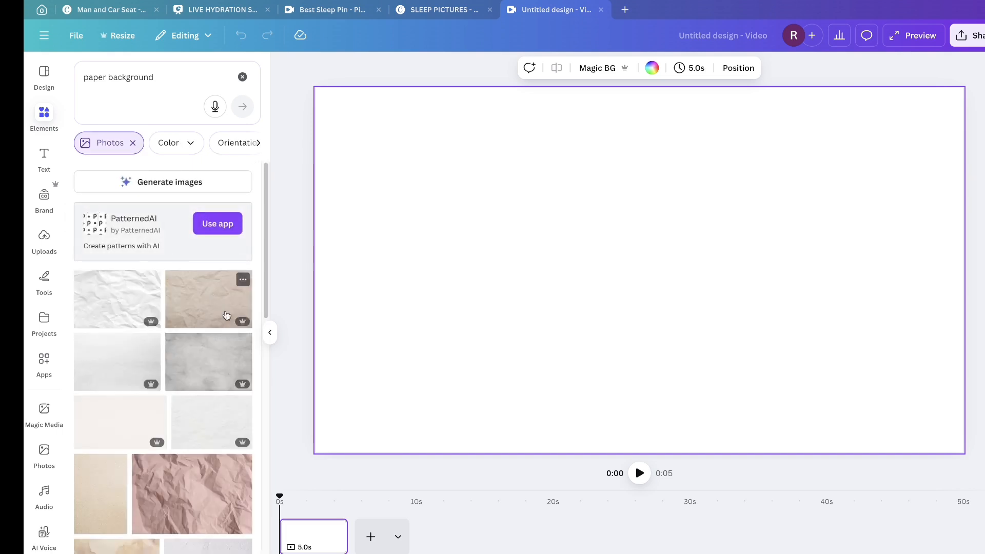
# Step: Add the beige crumpled-paper photo to the page and enlarge it to cover the whole canvas
pyautogui.click(215, 300)
pyautogui.moveTo(577, 293); pyautogui.dragTo(502, 268)
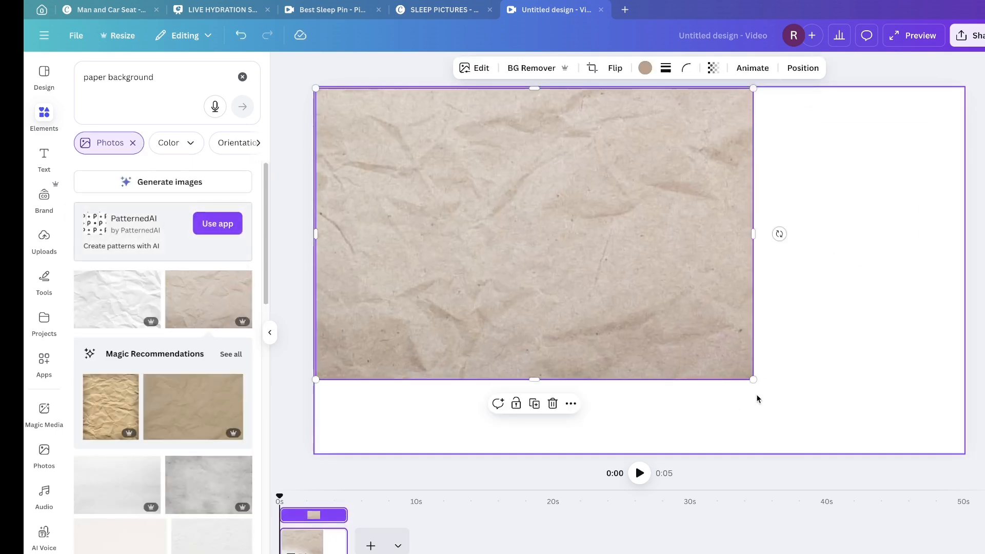
pyautogui.moveTo(755, 379); pyautogui.dragTo(964, 518)
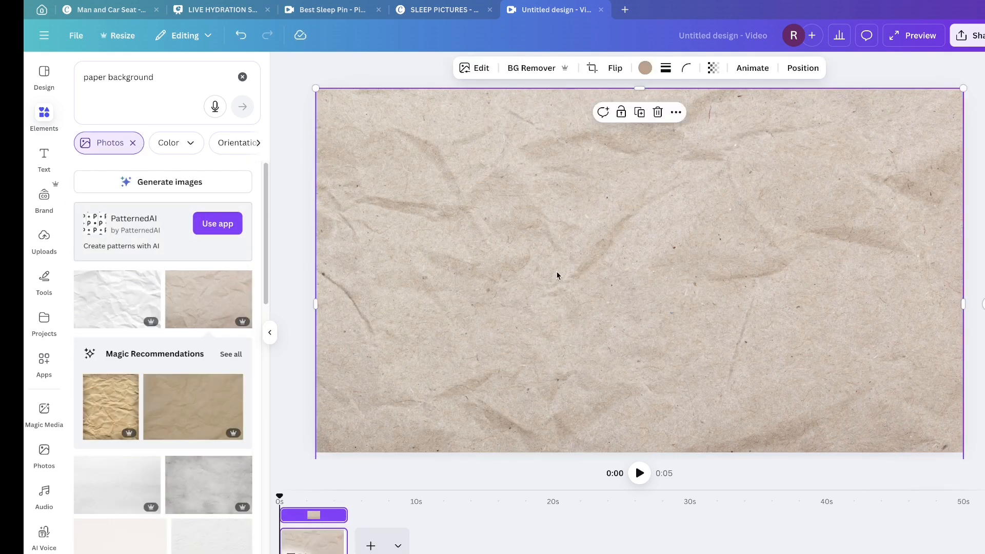
# Step: Add the uploaded luvvoice.com voiceover audio to the video's timeline
pyautogui.click(44, 237)
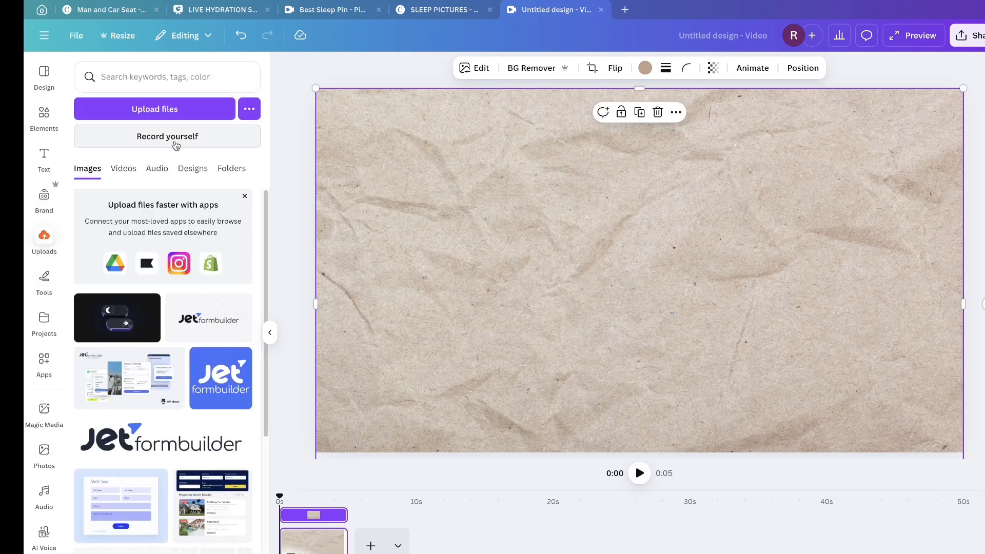
pyautogui.click(157, 169)
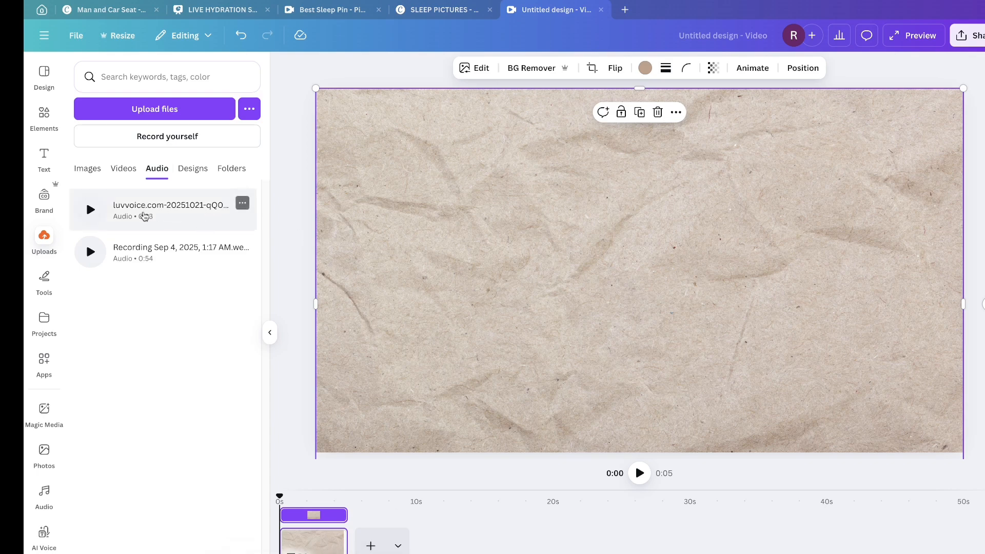
pyautogui.moveTo(144, 216); pyautogui.dragTo(368, 551)
pyautogui.click(144, 220)
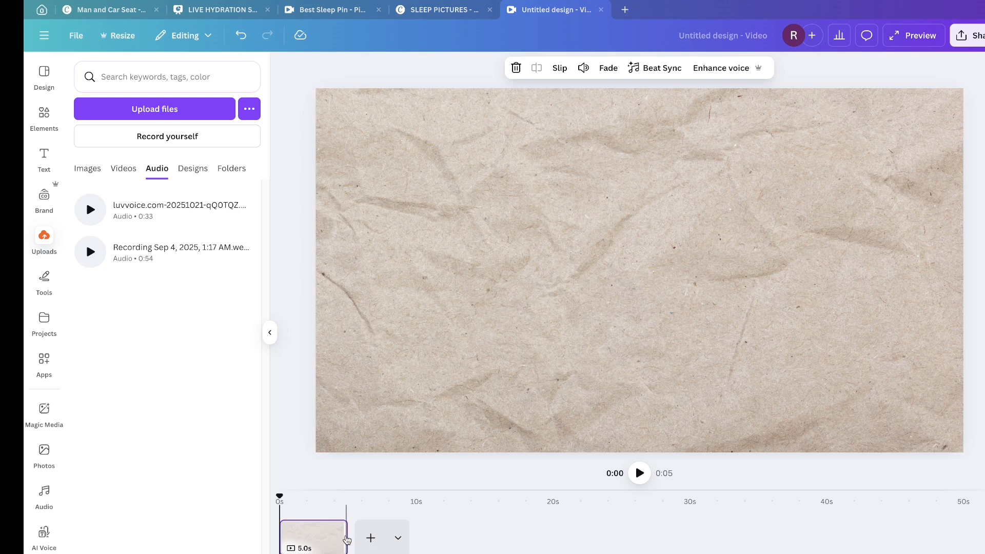
pyautogui.moveTo(346, 540)
pyautogui.mouseDown()
pyautogui.moveTo(506, 538)
pyautogui.moveTo(347, 540)
pyautogui.mouseUp()
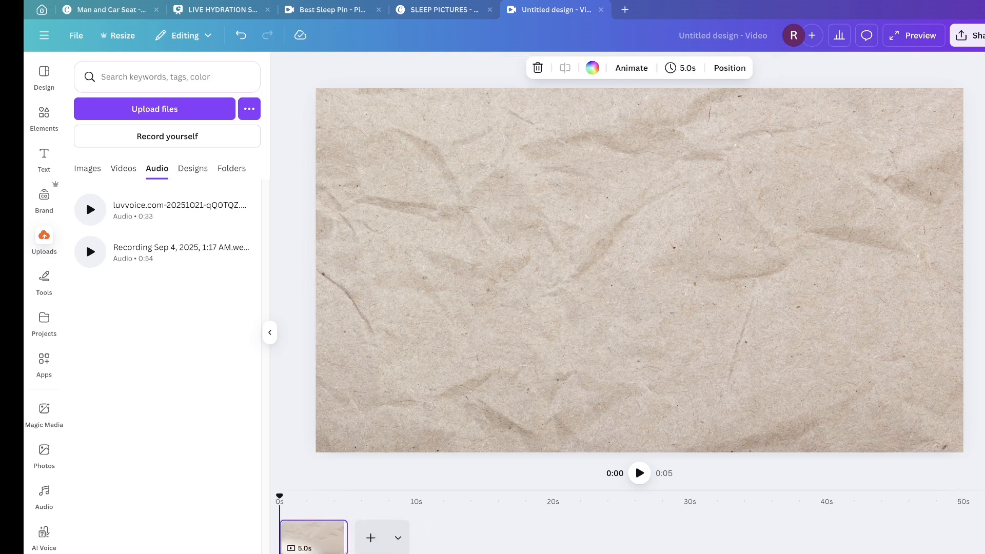
pyautogui.click(347, 553)
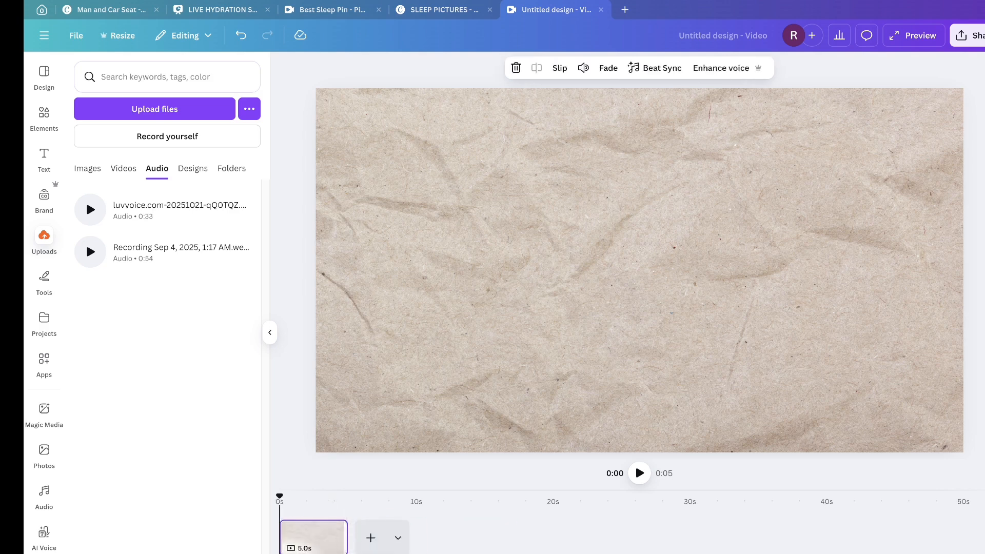
# Step: Play the opening seconds of the video to check the voiceover, and pause it
pyautogui.click(322, 552)
pyautogui.click(281, 551)
pyautogui.click(640, 473)
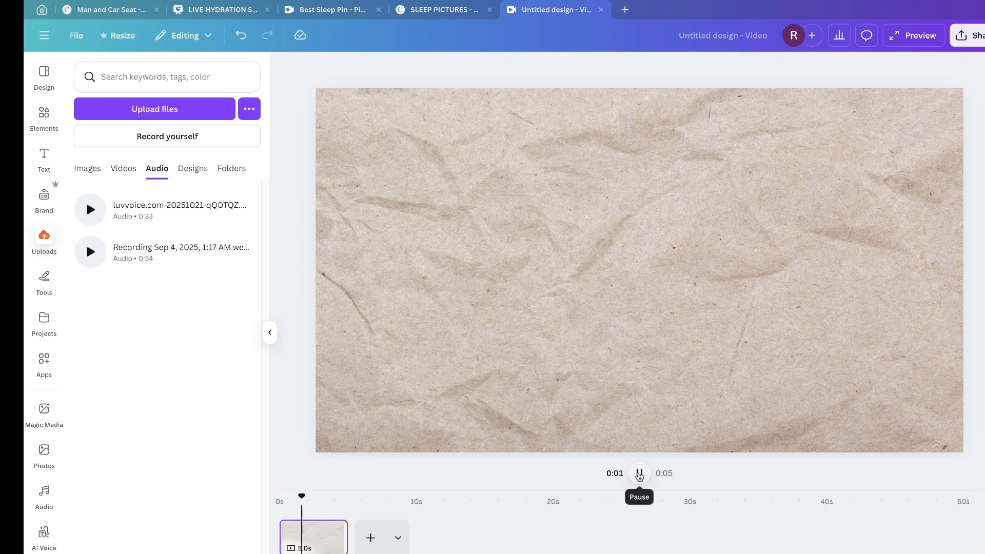
pyautogui.click(639, 474)
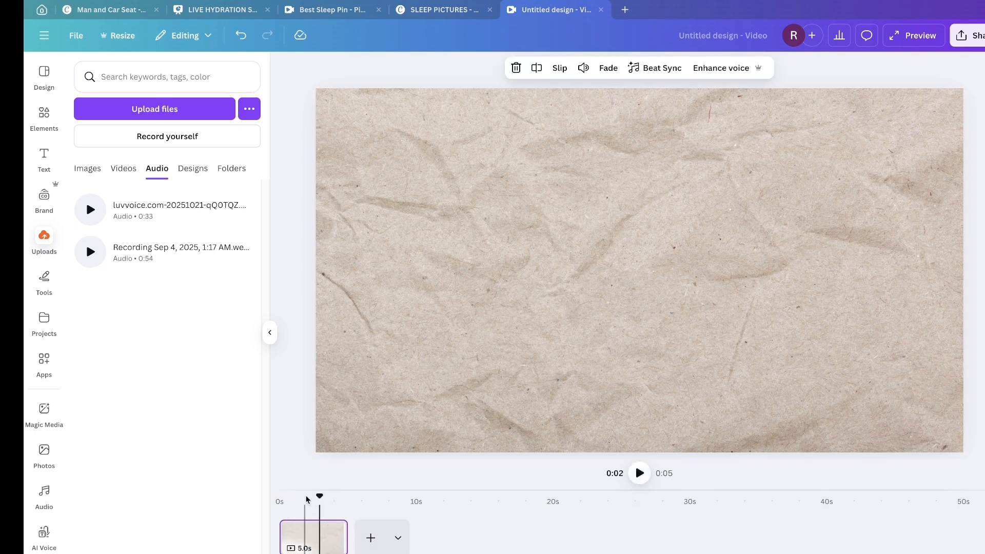
# Step: Extend the paper background page to 33.1 s to match the voiceover's length
pyautogui.moveTo(318, 496); pyautogui.dragTo(280, 495)
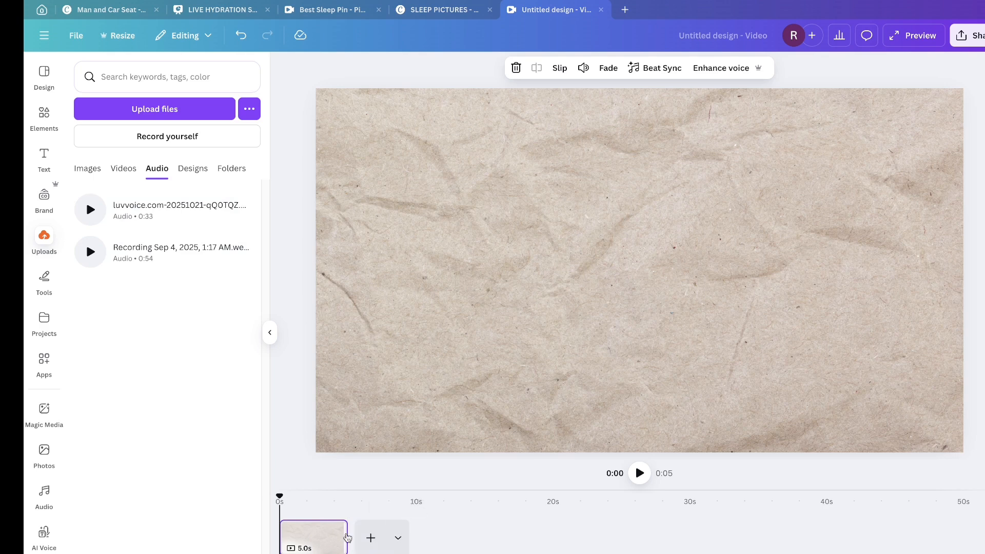
pyautogui.click(325, 539)
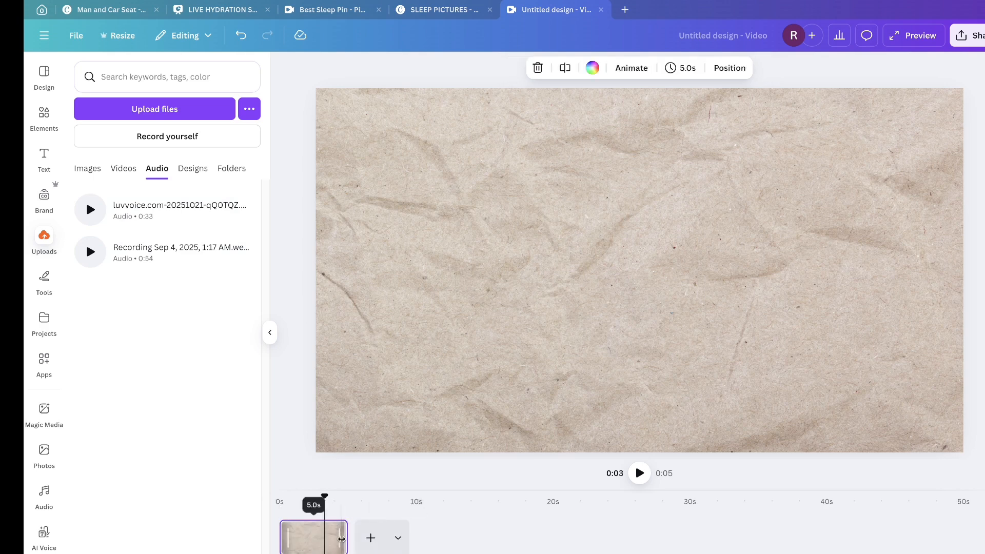
pyautogui.moveTo(340, 539); pyautogui.dragTo(730, 543)
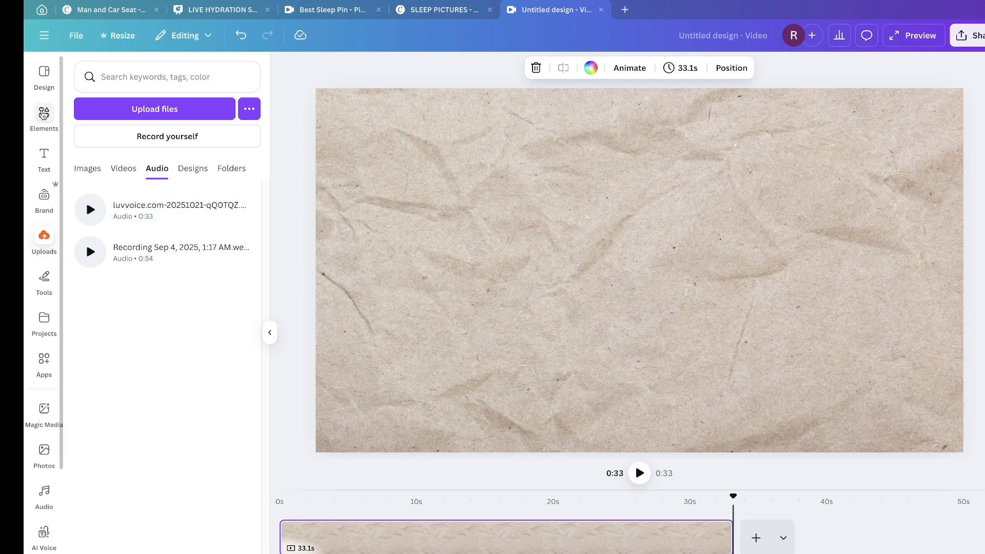
# Step: Search the elements for "stick figure", browse all matching graphics, and return the playhead to the start of the timeline
pyautogui.click(44, 114)
pyautogui.click(242, 76)
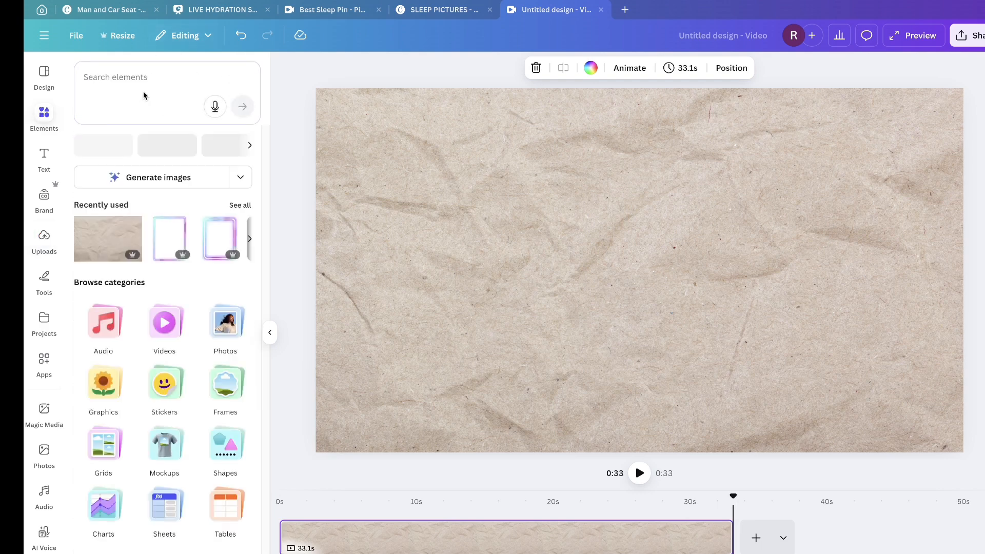
pyautogui.click(144, 88)
pyautogui.write('stick')
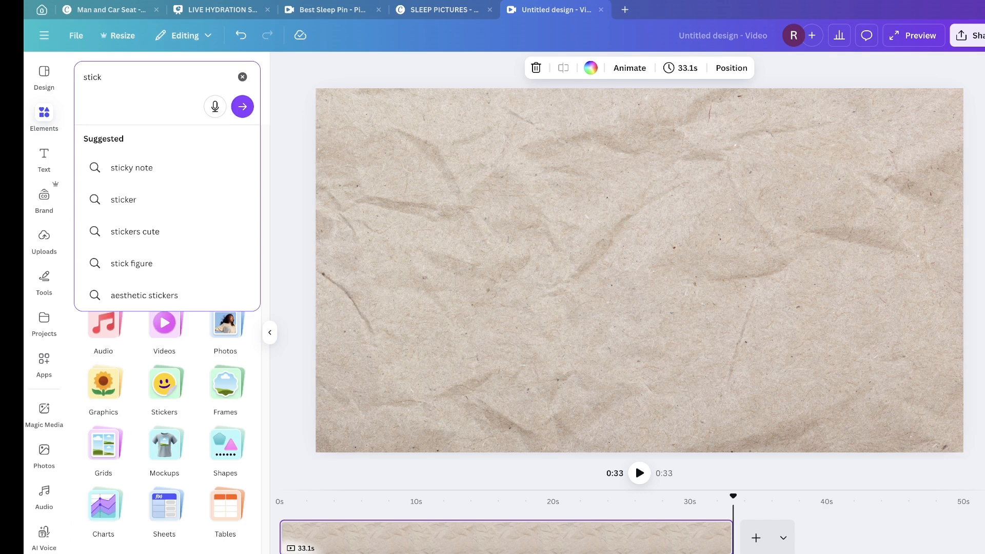
pyautogui.click(115, 271)
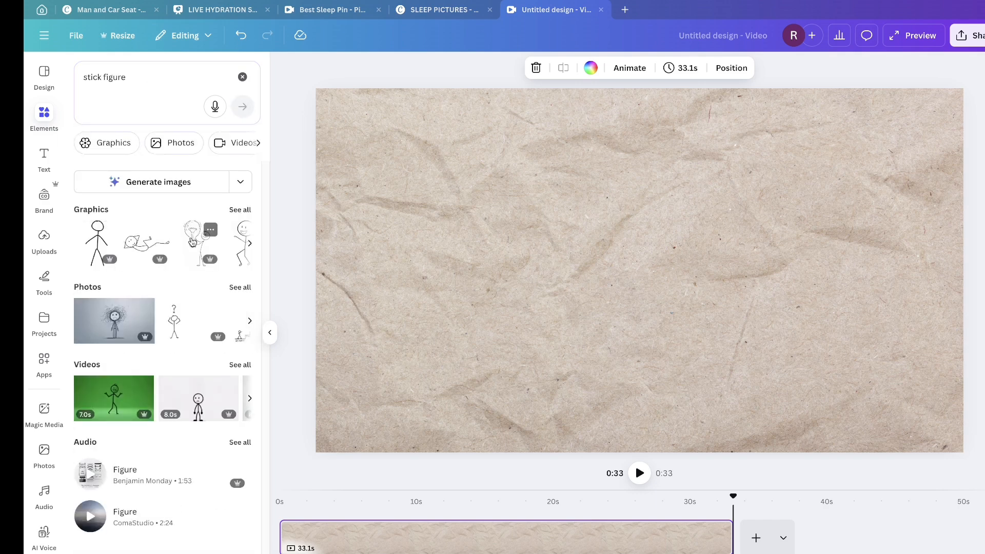
pyautogui.click(241, 211)
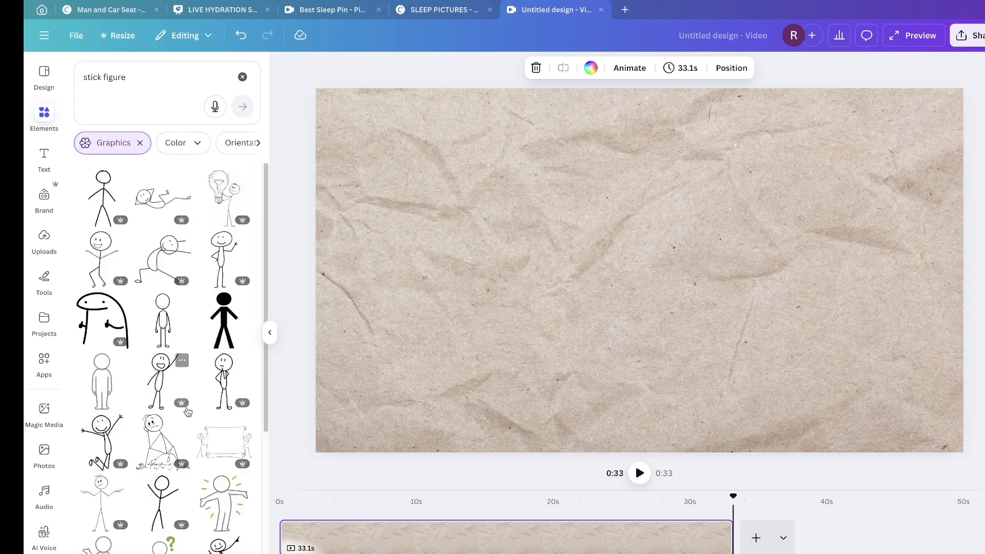
pyautogui.scroll(-2, 187, 412)
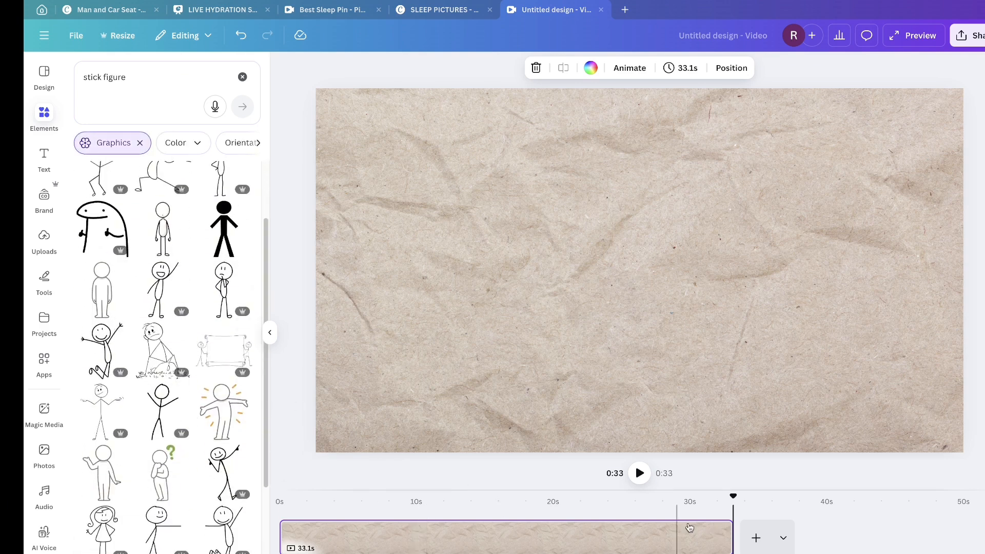
pyautogui.moveTo(732, 508); pyautogui.dragTo(280, 506)
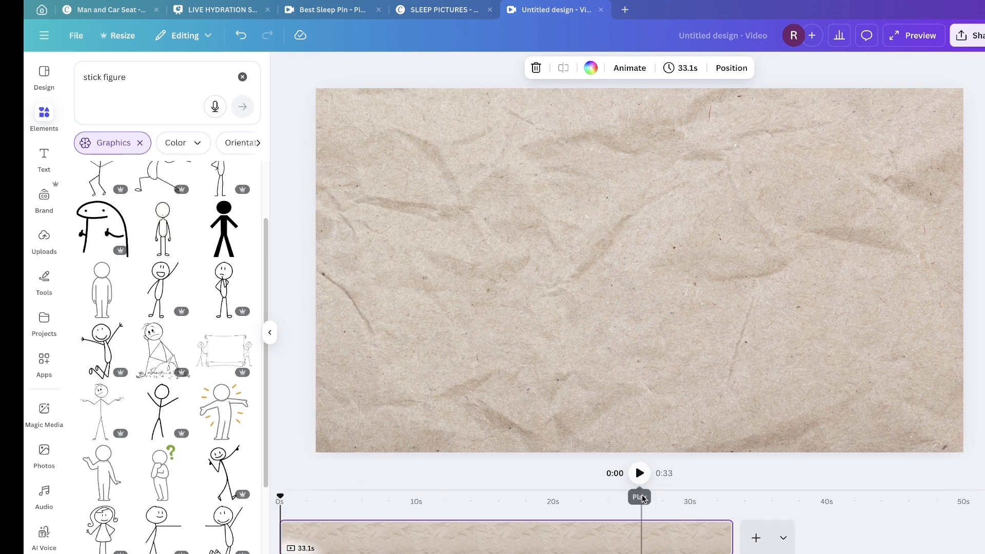
# Step: Listen to the voiceover's opening words and browse all graphics by the creator of the sad seated stick figure
pyautogui.click(639, 475)
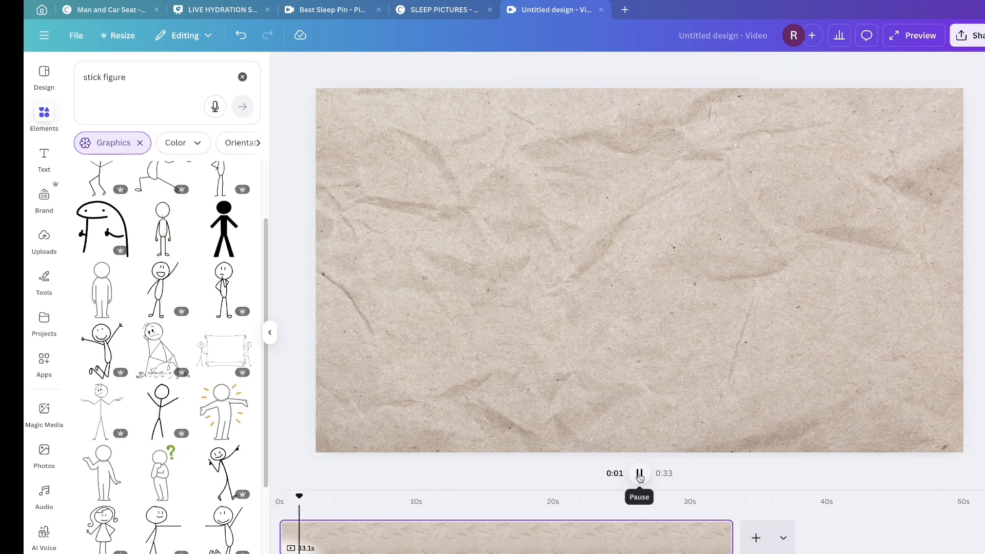
pyautogui.click(639, 474)
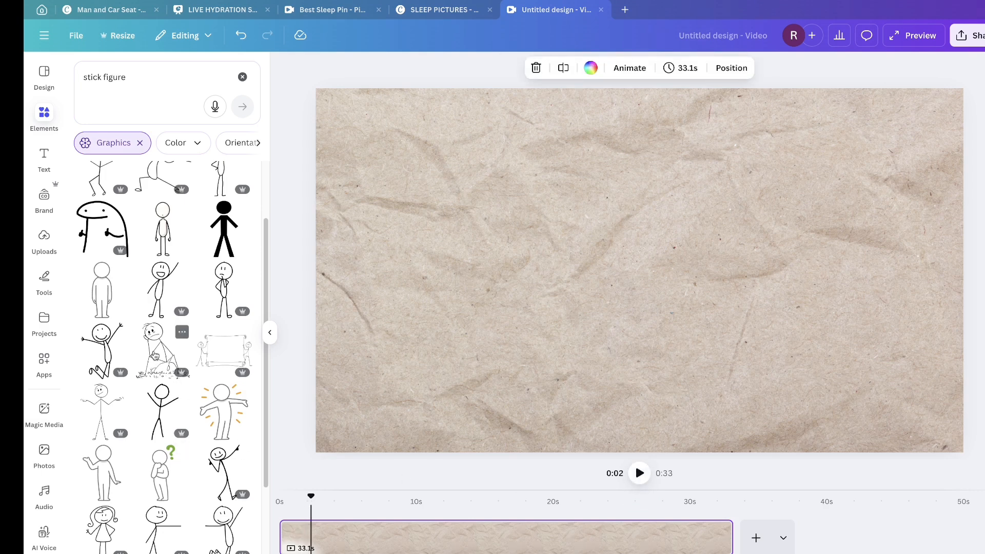
pyautogui.click(183, 333)
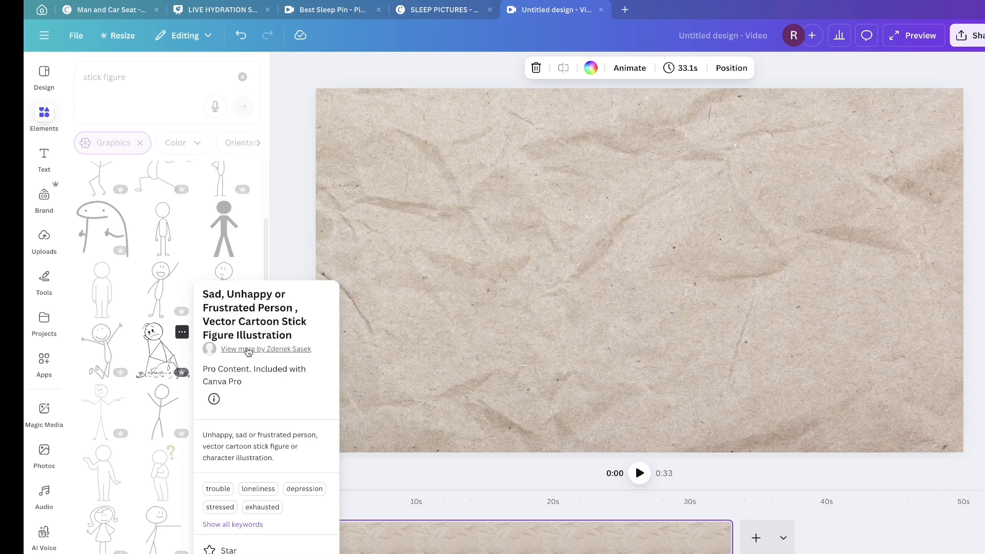
pyautogui.click(250, 350)
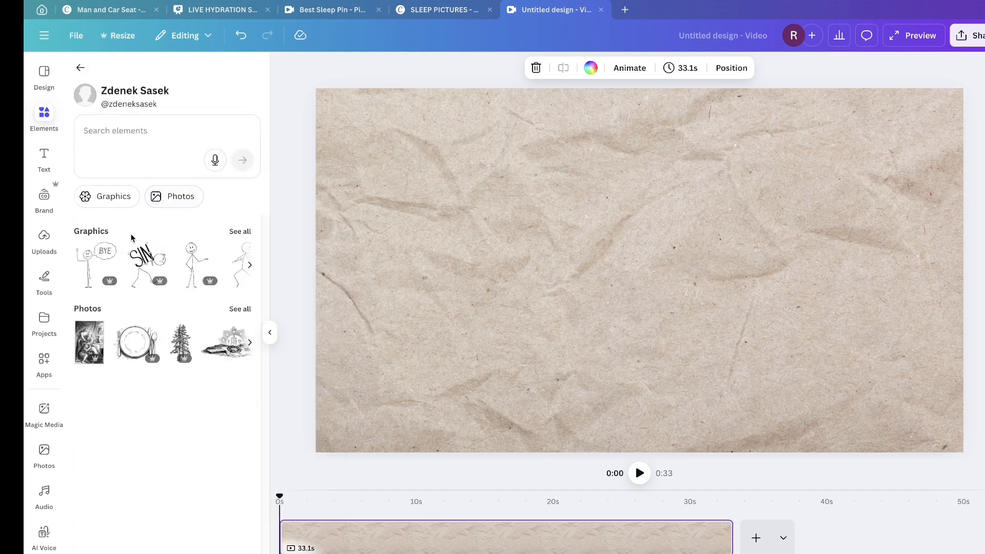
pyautogui.click(238, 233)
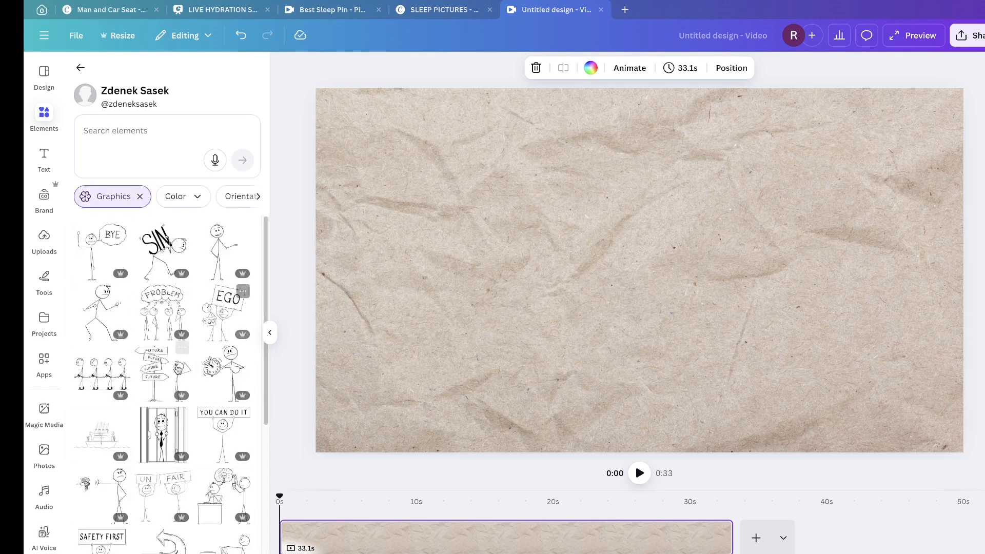
pyautogui.scroll(-5, 140, 404)
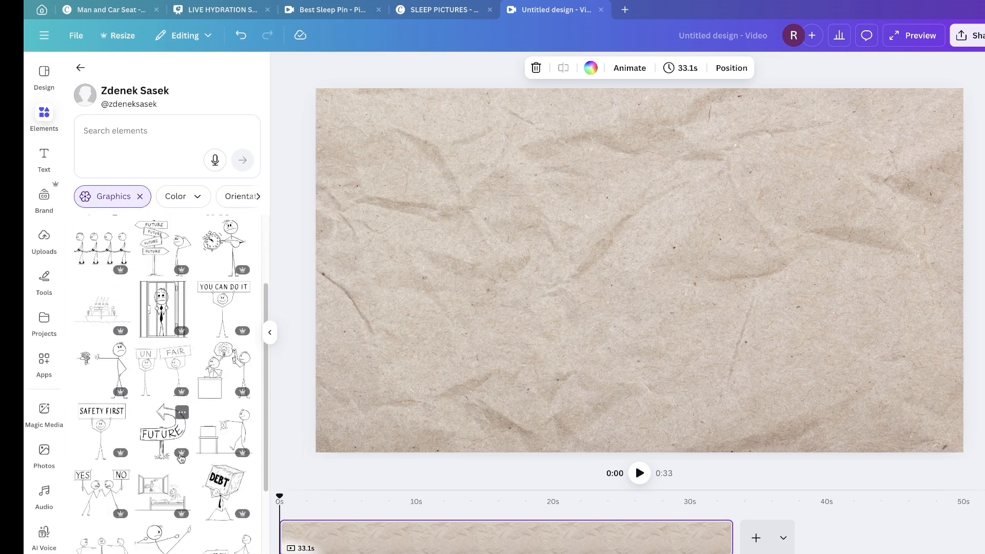
pyautogui.scroll(-4, 160, 405)
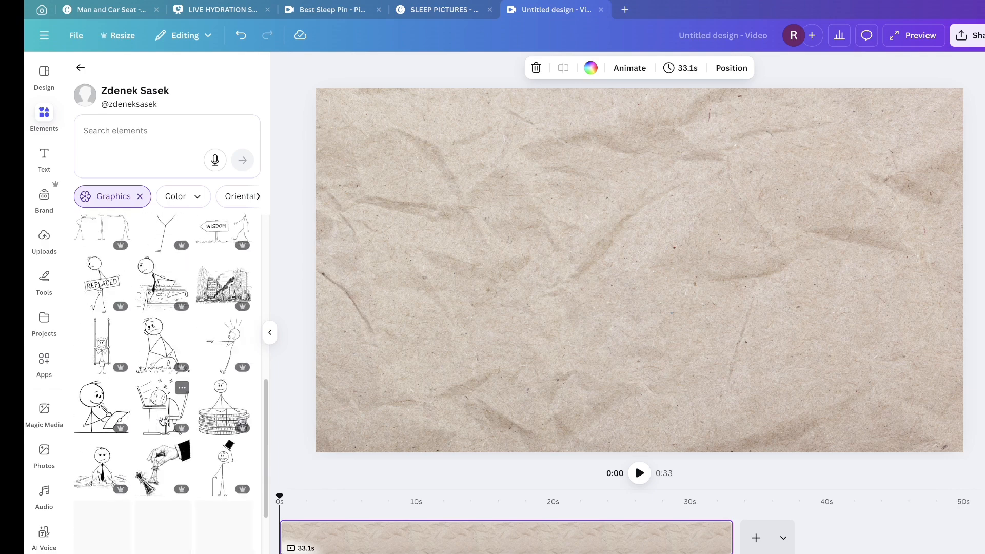
# Step: Add the sad seated stick figure to the right half of the paper page and enlarge it to nearly the page's full height
pyautogui.moveTo(158, 360); pyautogui.dragTo(635, 240)
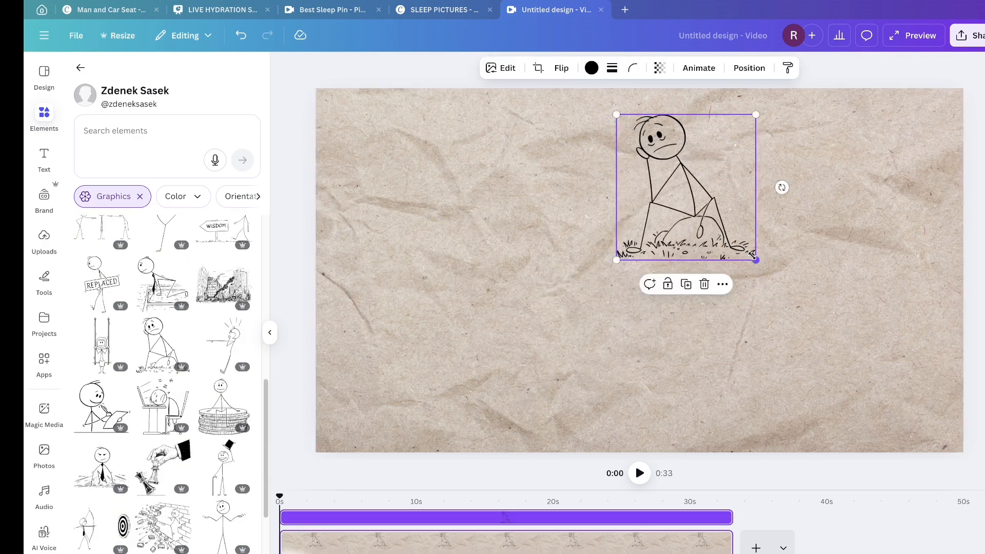
pyautogui.moveTo(755, 255); pyautogui.dragTo(894, 450)
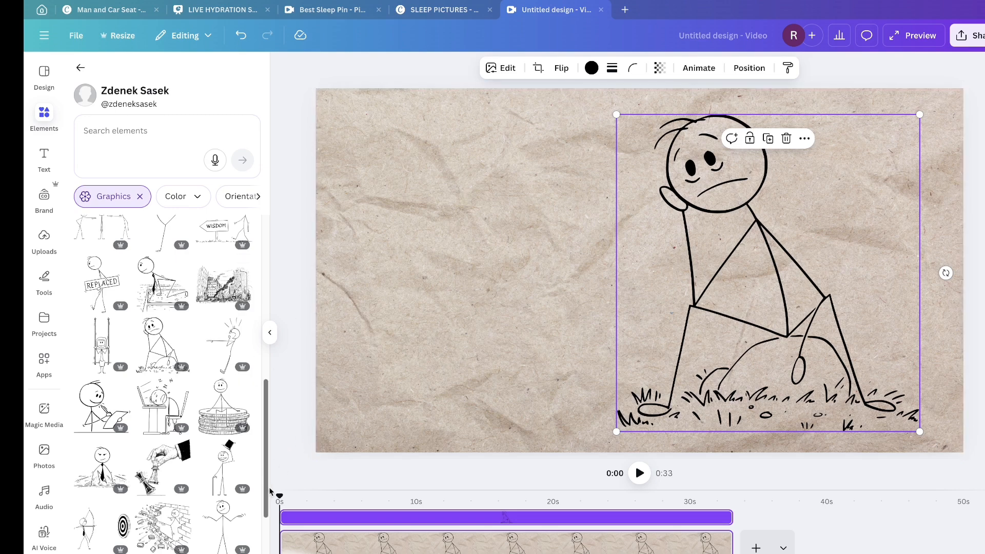
# Step: Play the voiceover's opening phrase, shorten the page to 3.3 s to match it, and duplicate the page
pyautogui.click(640, 473)
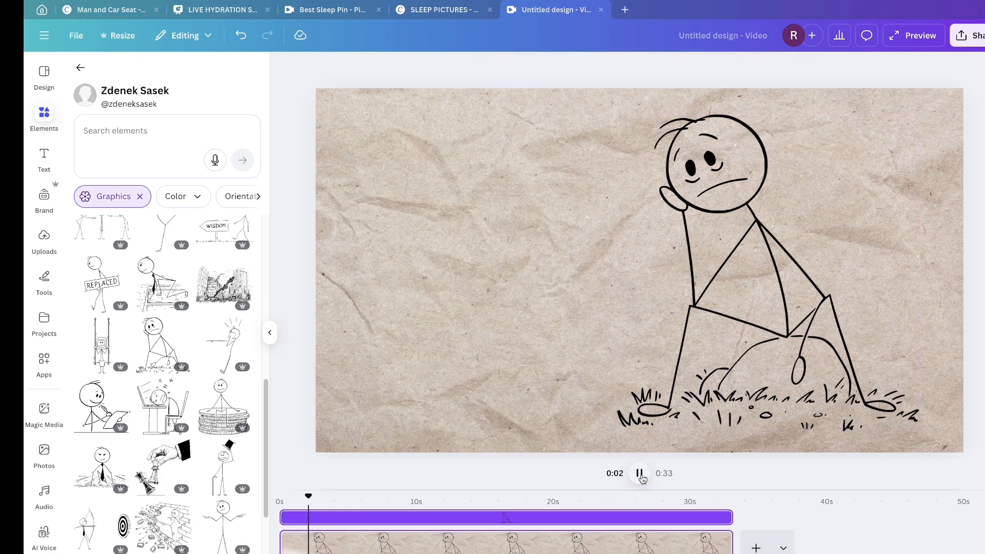
pyautogui.click(640, 474)
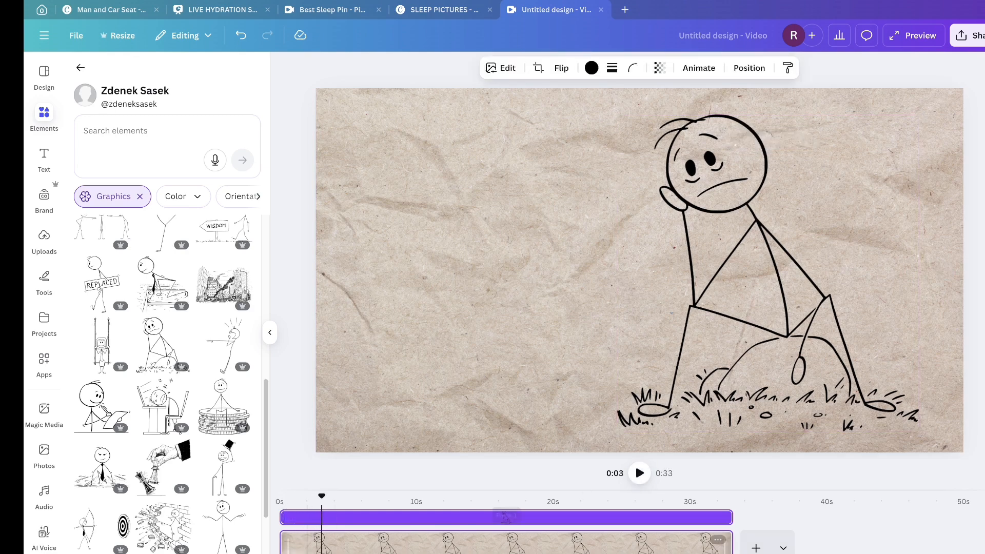
pyautogui.rightClick(322, 548)
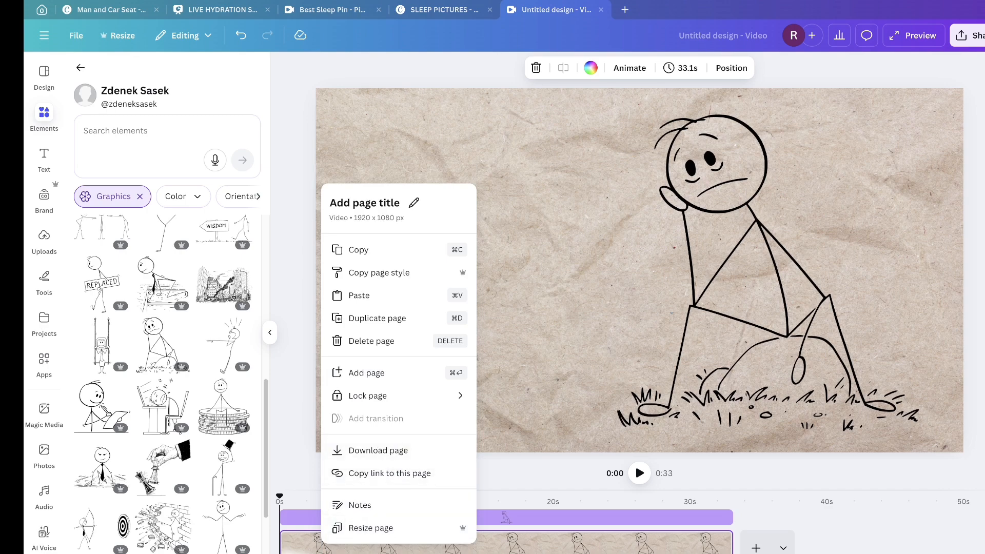
pyautogui.click(365, 551)
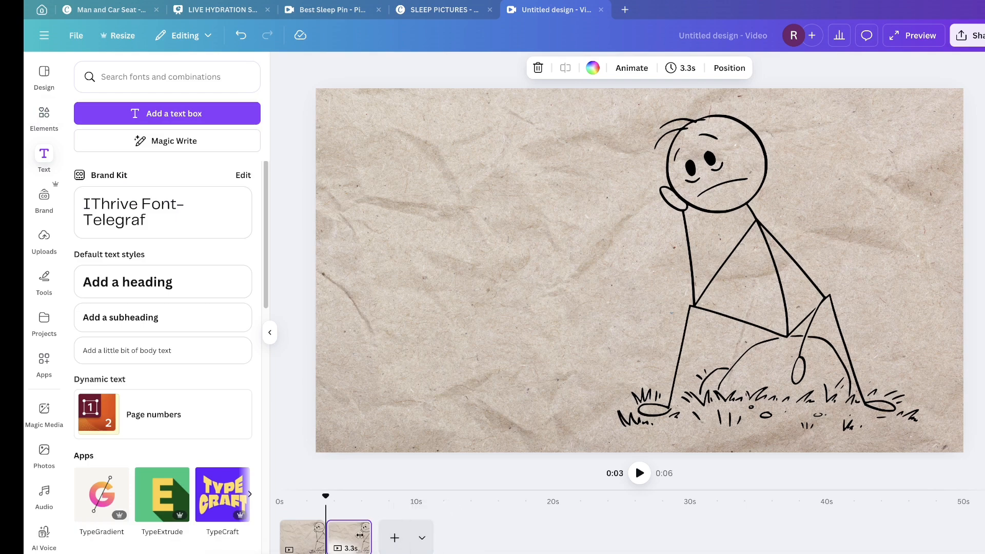
# Step: Add a heading text to the first page and move it to the empty area beside the stick figure
pyautogui.moveTo(325, 495); pyautogui.dragTo(301, 494)
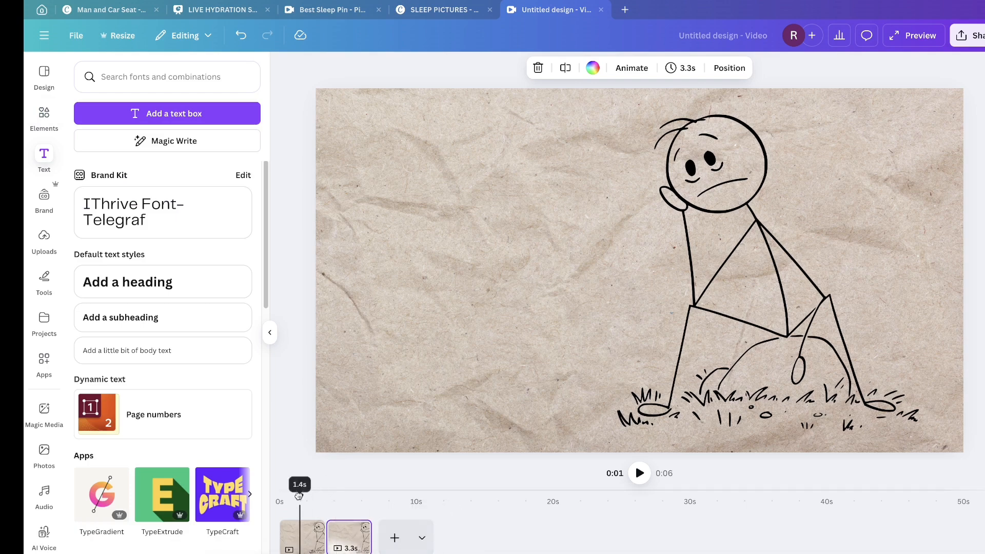
pyautogui.click(385, 272)
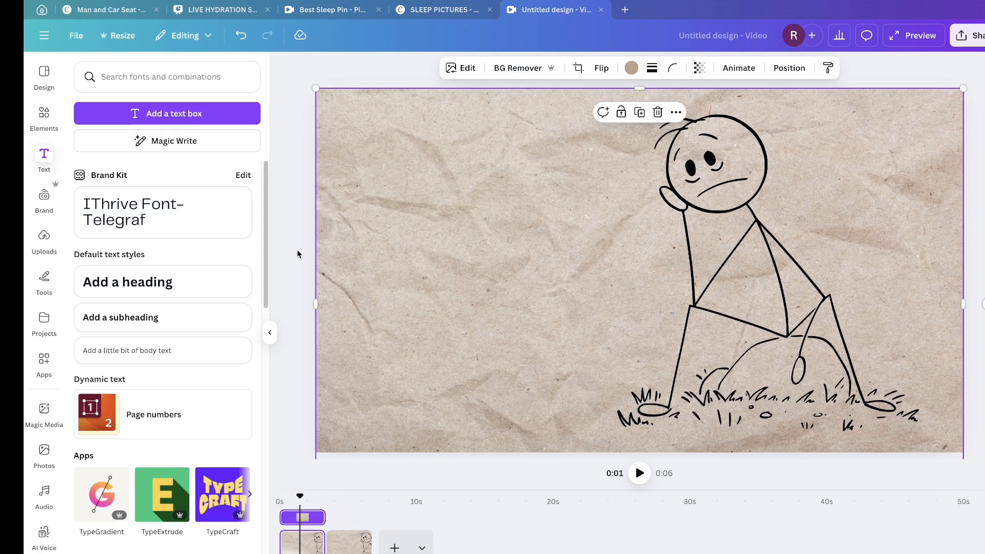
pyautogui.click(173, 284)
pyautogui.moveTo(610, 272); pyautogui.dragTo(510, 223)
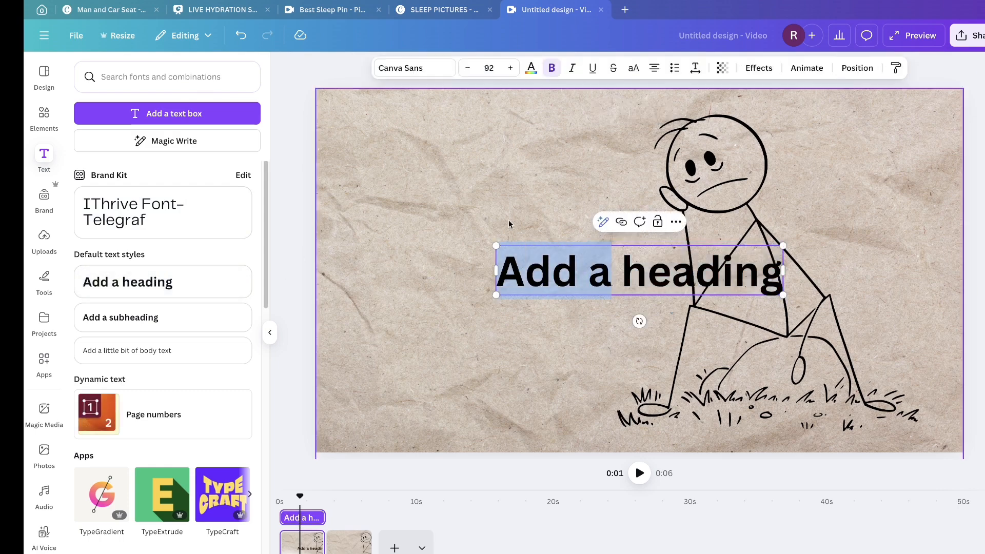
pyautogui.click(510, 222)
pyautogui.moveTo(629, 263); pyautogui.dragTo(500, 237)
# Step: Replace the heading's placeholder text with "FEAR NOT"
pyautogui.doubleClick(507, 244)
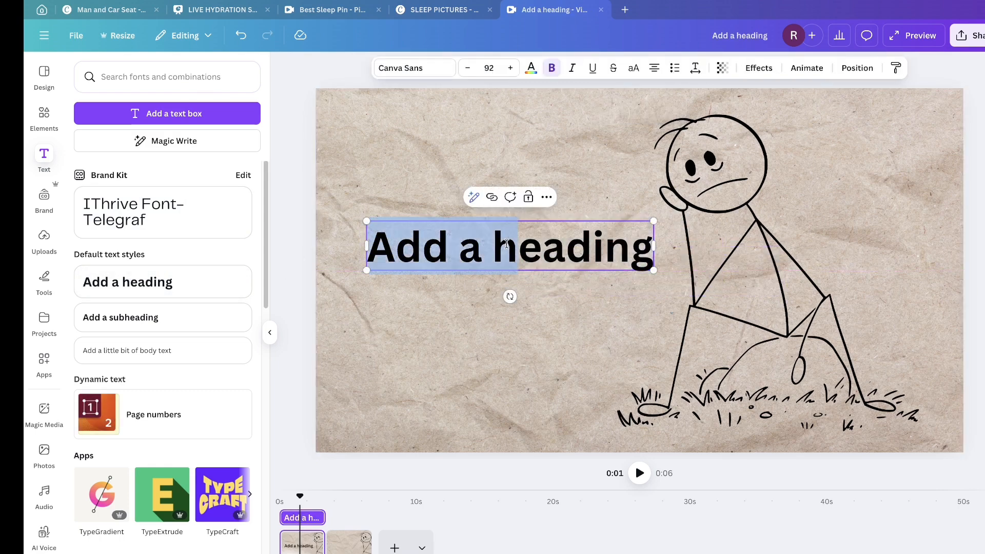
pyautogui.tripleClick(516, 243)
pyautogui.write('G')
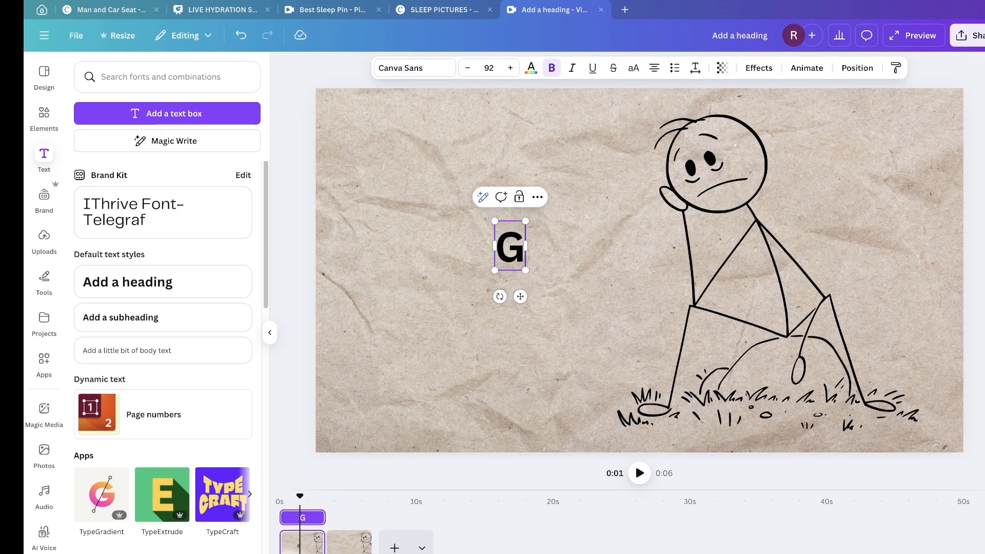
pyautogui.press('BackSpace')
pyautogui.write('FEAR')
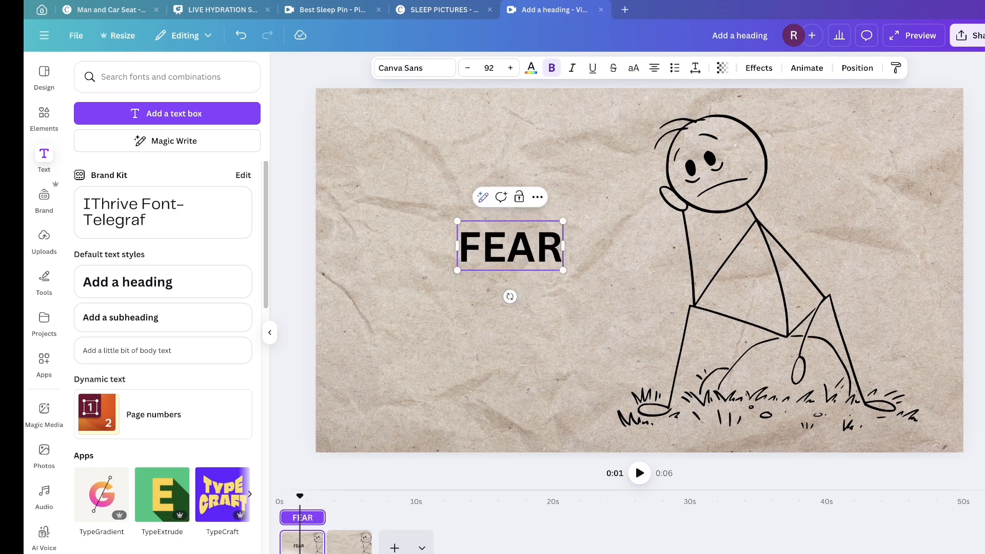
pyautogui.write(' NOT')
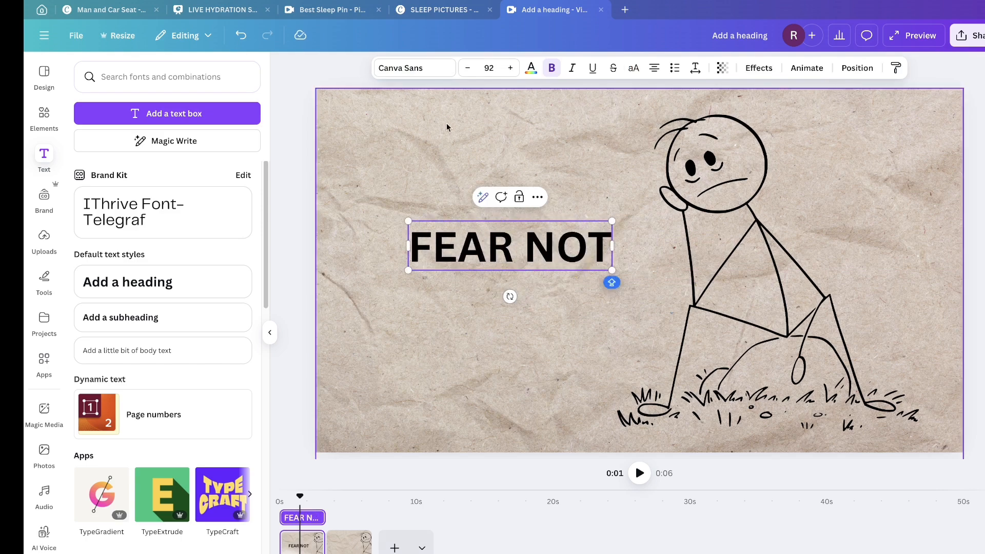
# Step: Change the "FEAR NOT" heading's font to Gagalin
pyautogui.click(417, 69)
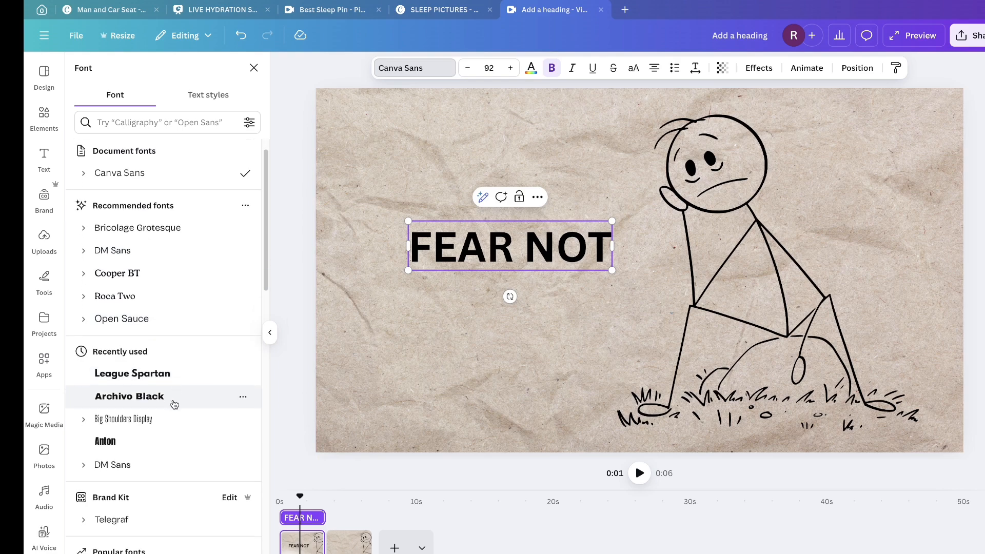
pyautogui.scroll(-3, 155, 395)
pyautogui.scroll(-7, 155, 395)
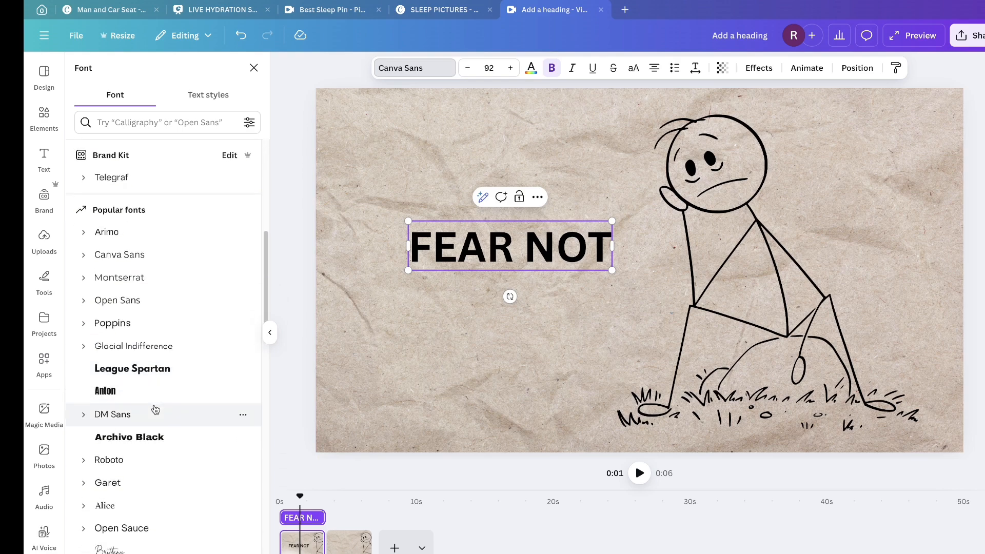
pyautogui.scroll(-3, 160, 407)
pyautogui.click(154, 370)
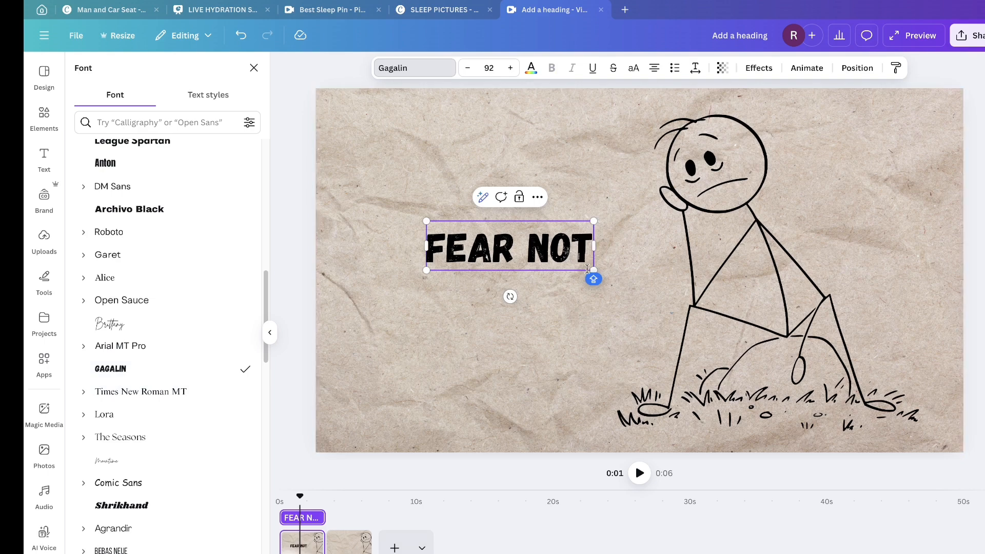
# Step: Enlarge the "FEAR NOT" heading to font size 153 and shift it clear of the stick figure
pyautogui.moveTo(592, 270); pyautogui.dragTo(686, 299)
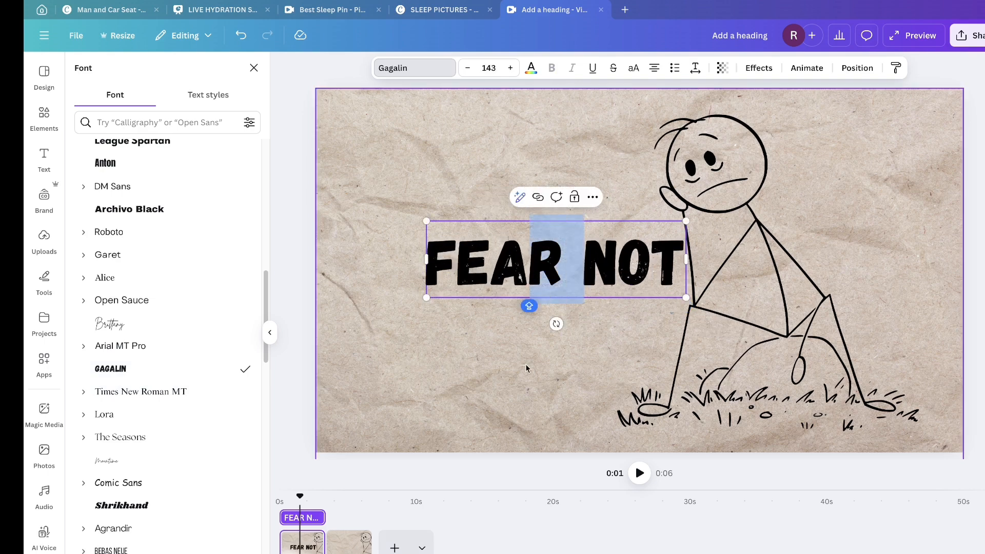
pyautogui.press('Escape')
pyautogui.moveTo(611, 286); pyautogui.dragTo(544, 291)
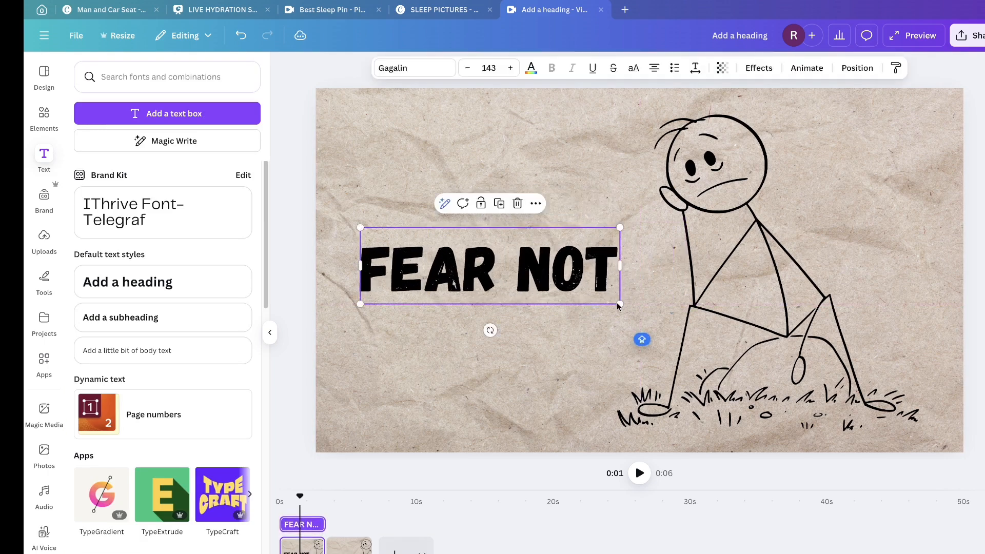
pyautogui.moveTo(618, 306); pyautogui.dragTo(640, 310)
# Step: Color the word "FEAR" in the heading orange
pyautogui.click(507, 286)
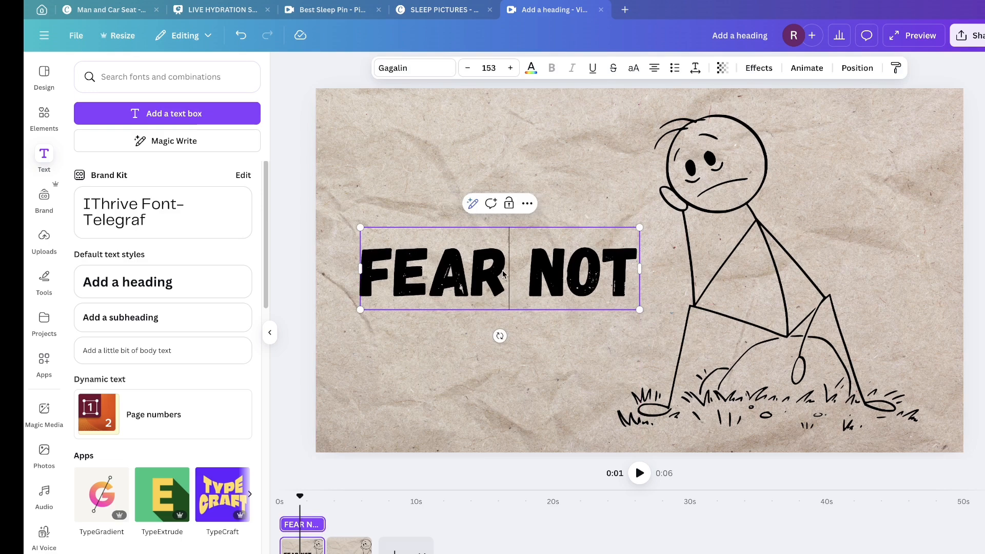
pyautogui.hotkey('shift', 'Left')
pyautogui.hotkey('shift', 'Left')
pyautogui.hotkey('shift', 'Left')
pyautogui.hotkey('shift', 'Left')
pyautogui.click(531, 69)
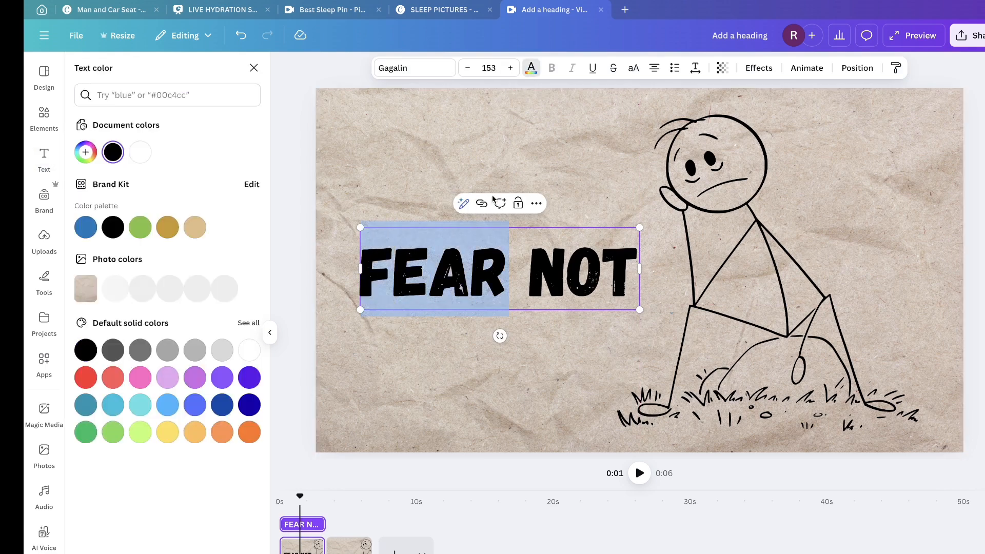
pyautogui.click(250, 427)
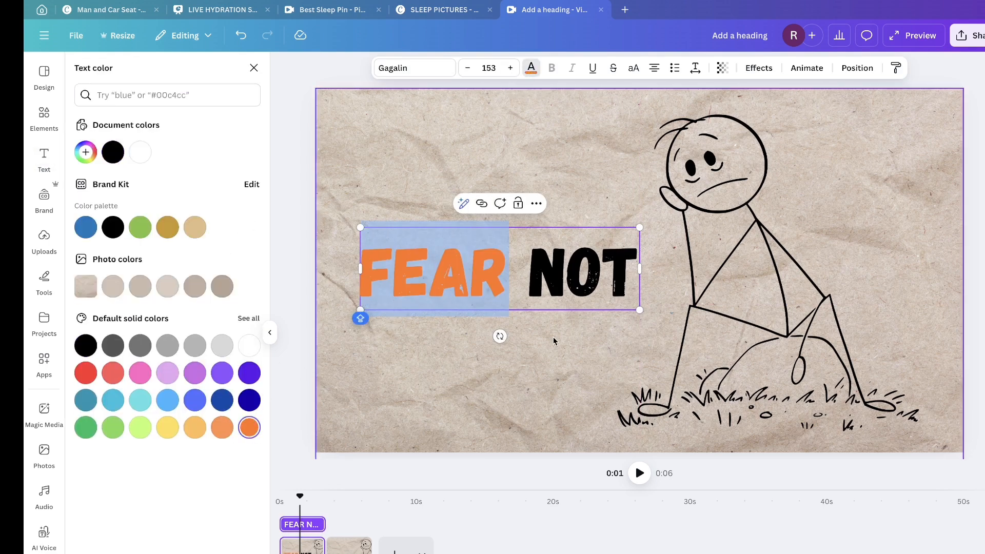
pyautogui.click(556, 342)
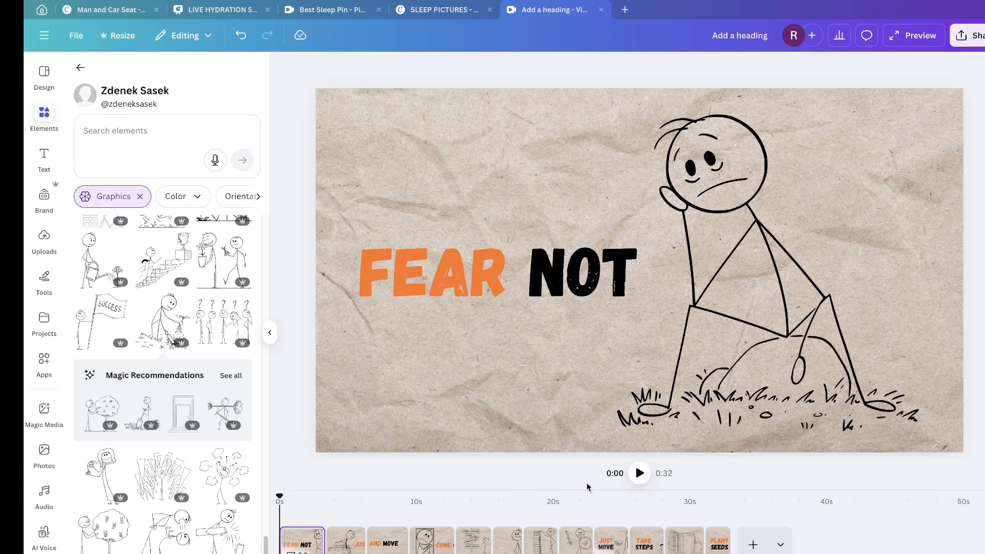
# Step: Play the assembled video from the beginning to the end to review all scenes
pyautogui.click(640, 473)
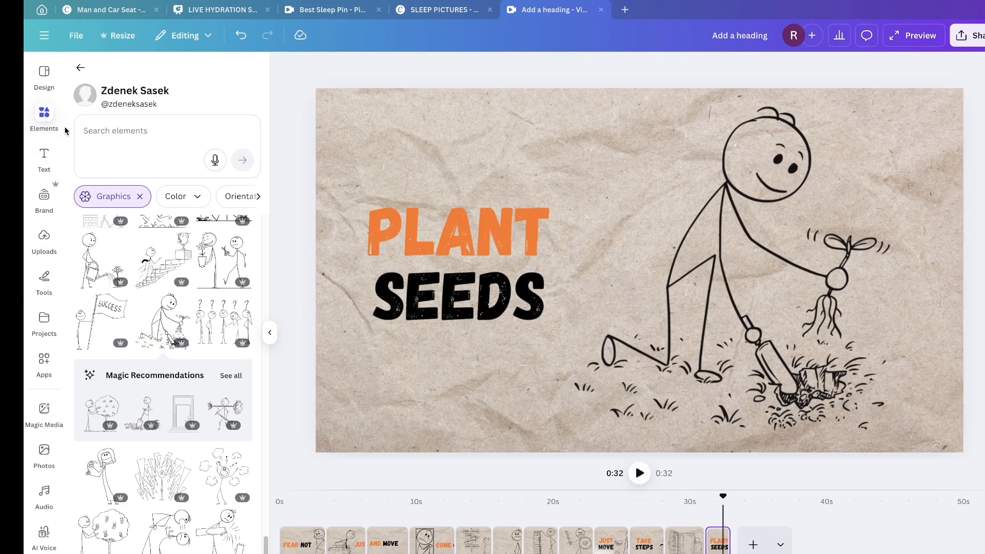
# Step: Leave the creator's graphics collection and search the graphics for "BACKGROUND MUSIC"
pyautogui.click(80, 69)
pyautogui.moveTo(81, 83); pyautogui.dragTo(146, 96)
pyautogui.write('BACKGROUND MU')
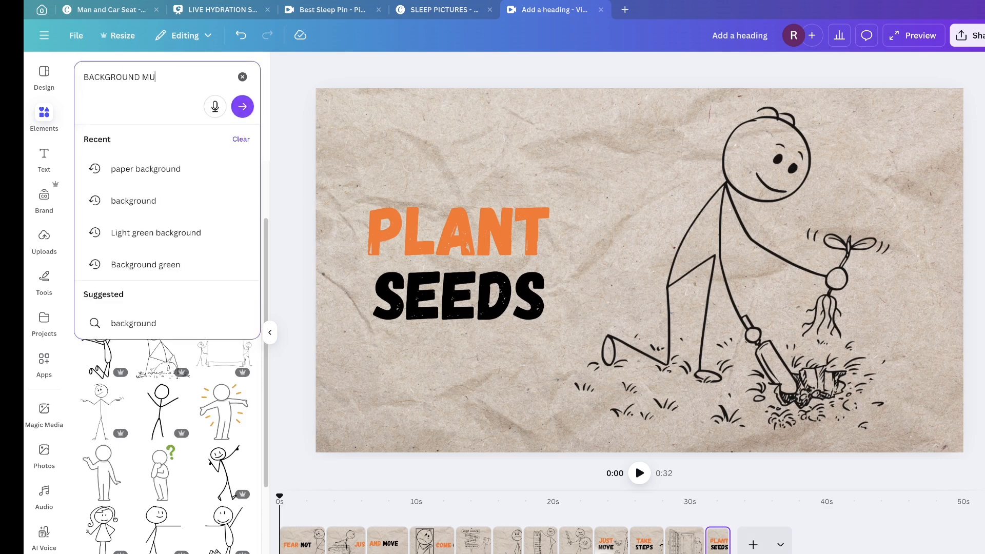
pyautogui.write('SIC')
pyautogui.press('Return')
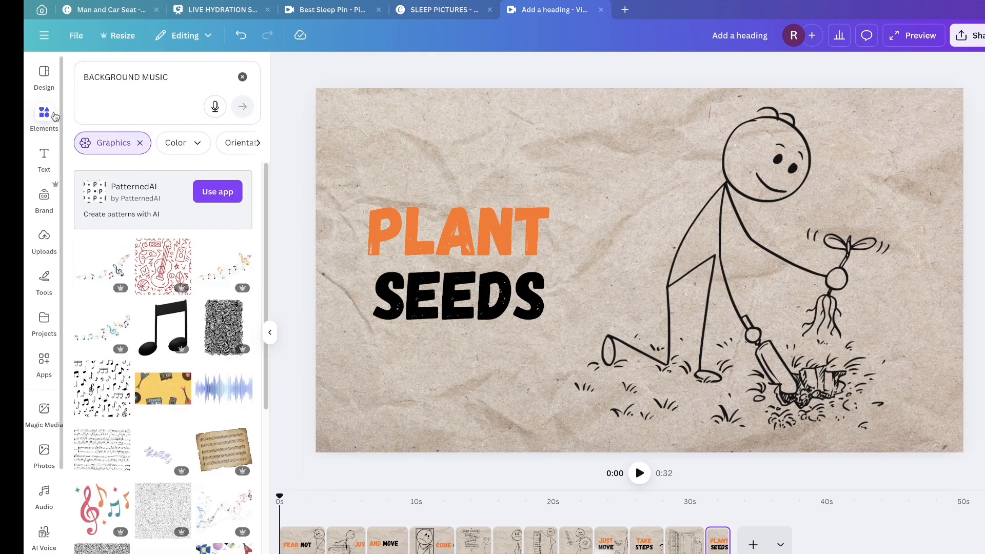
# Step: Clear the graphics search and search all element types for "music background"
pyautogui.click(242, 77)
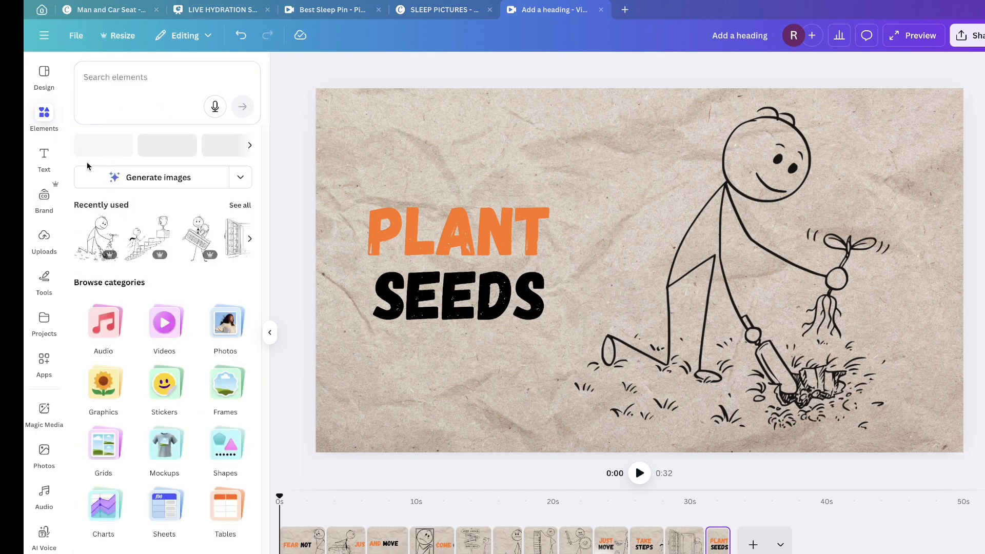
pyautogui.click(123, 93)
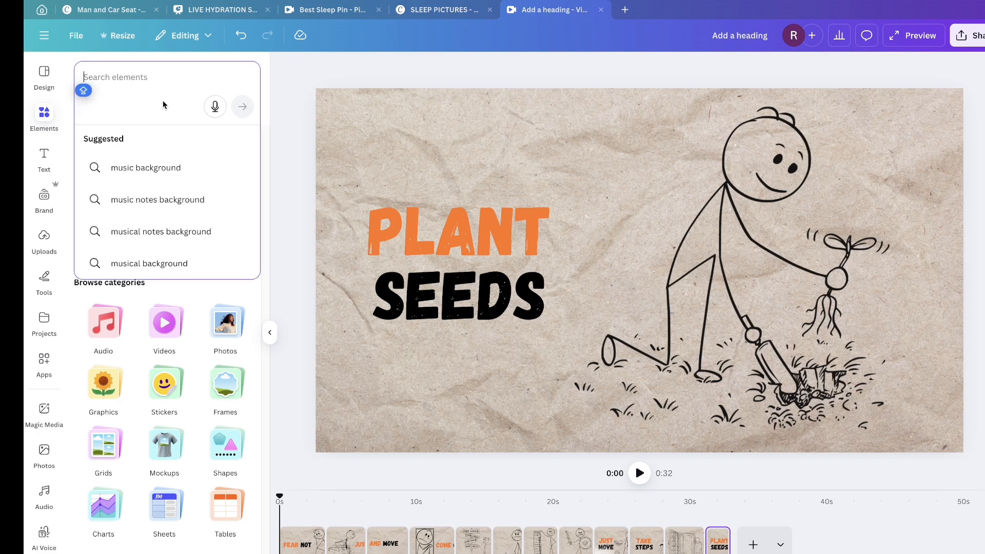
pyautogui.click(181, 172)
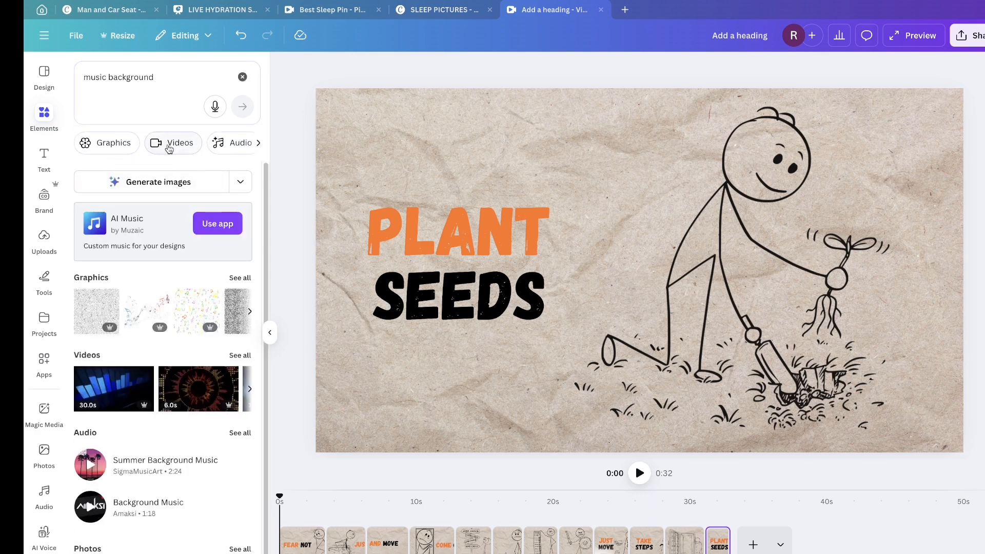
# Step: Filter the search results to audio, preview the first "Summer Background Music" track (2:24) and add it to the video
pyautogui.click(238, 145)
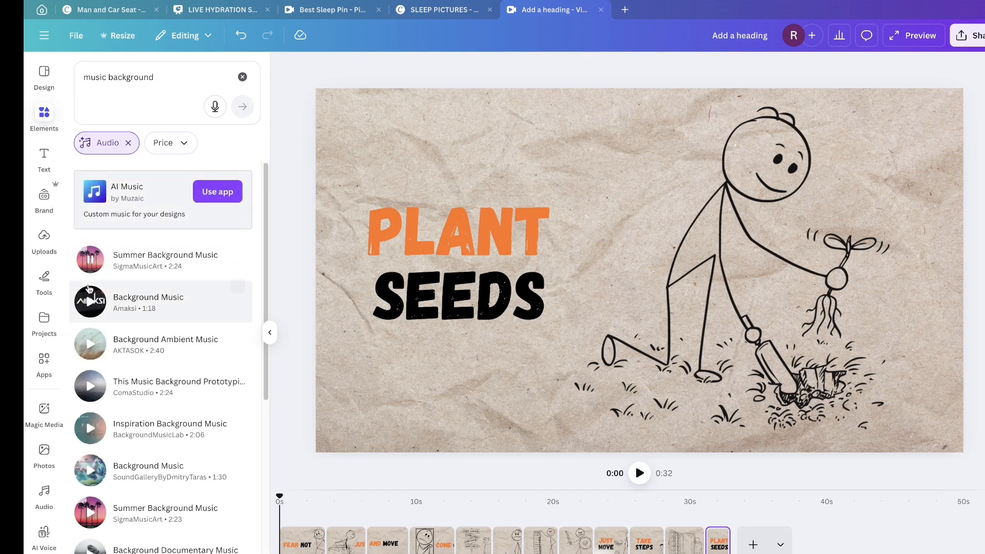
pyautogui.click(87, 266)
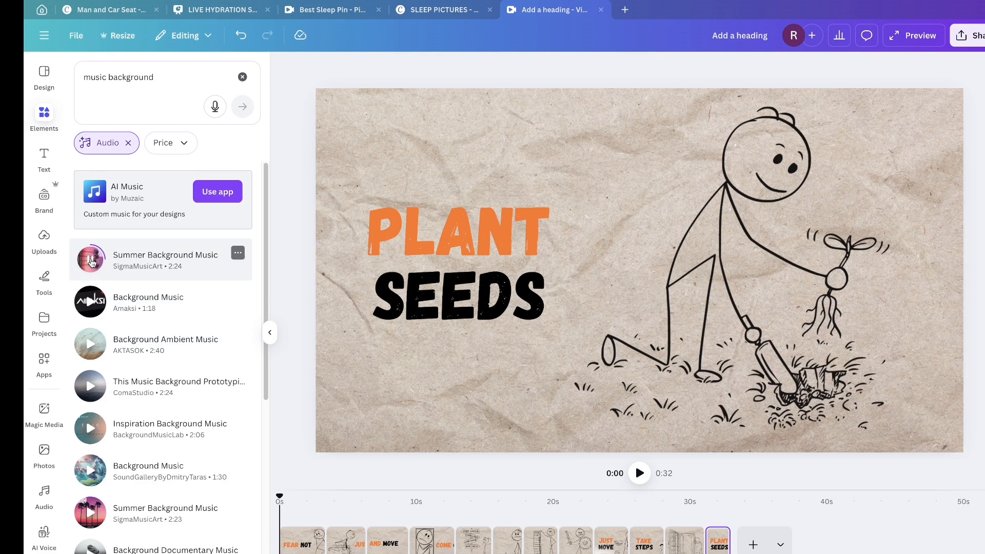
pyautogui.click(92, 263)
pyautogui.click(162, 262)
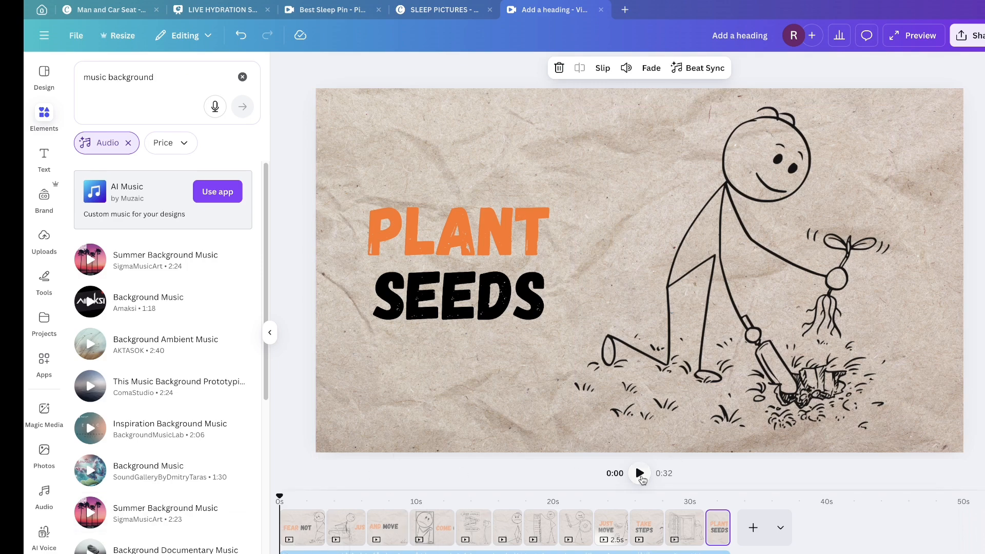
# Step: Play the video from the start and again from about 0:04 to hear how the background music mixes in
pyautogui.press('space')
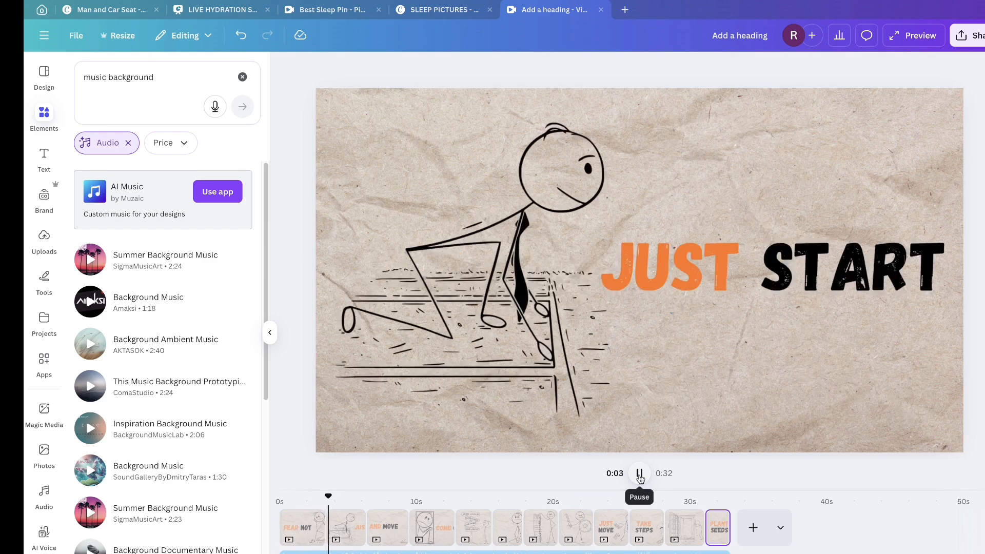
pyautogui.click(611, 553)
pyautogui.scroll(-1, 610, 553)
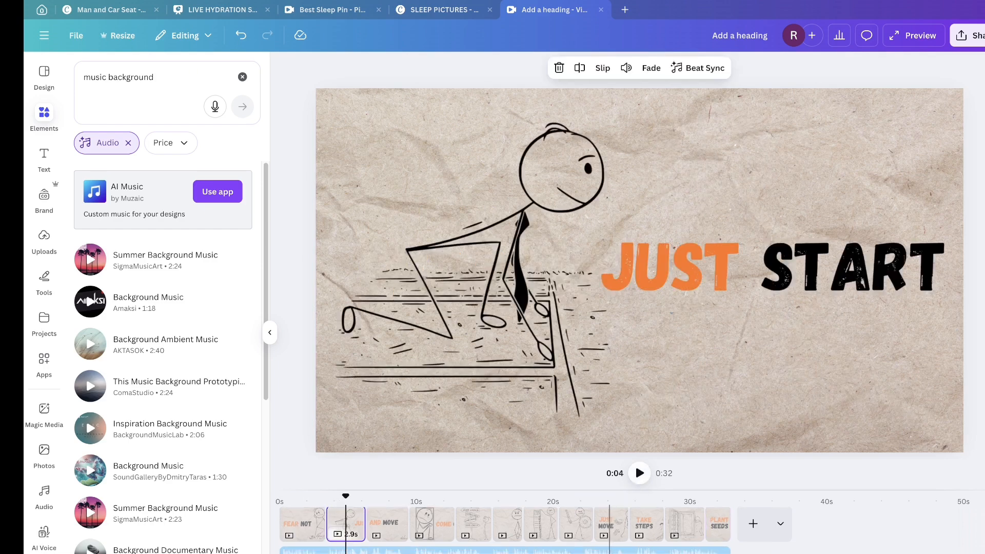
pyautogui.click(609, 551)
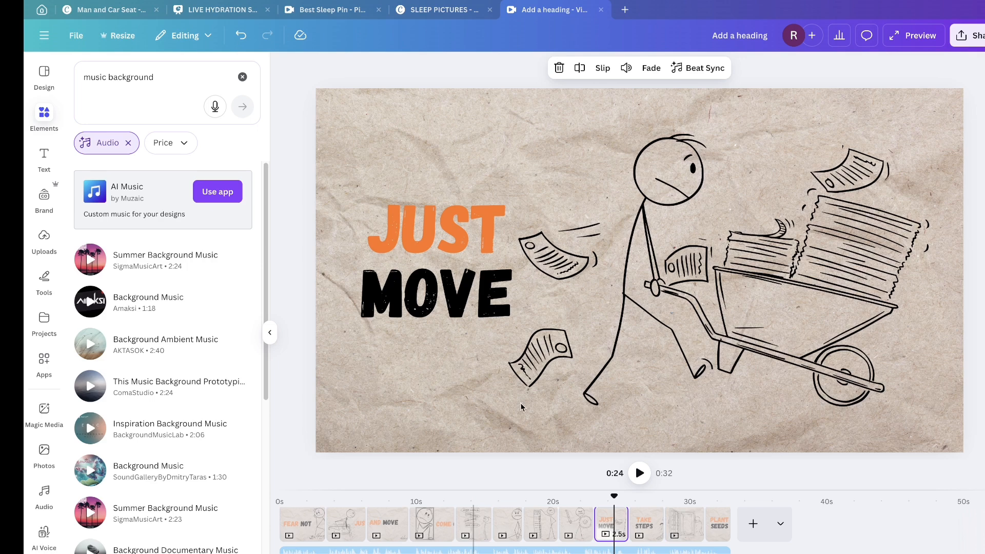
pyautogui.moveTo(615, 498); pyautogui.dragTo(346, 496)
pyautogui.click(634, 473)
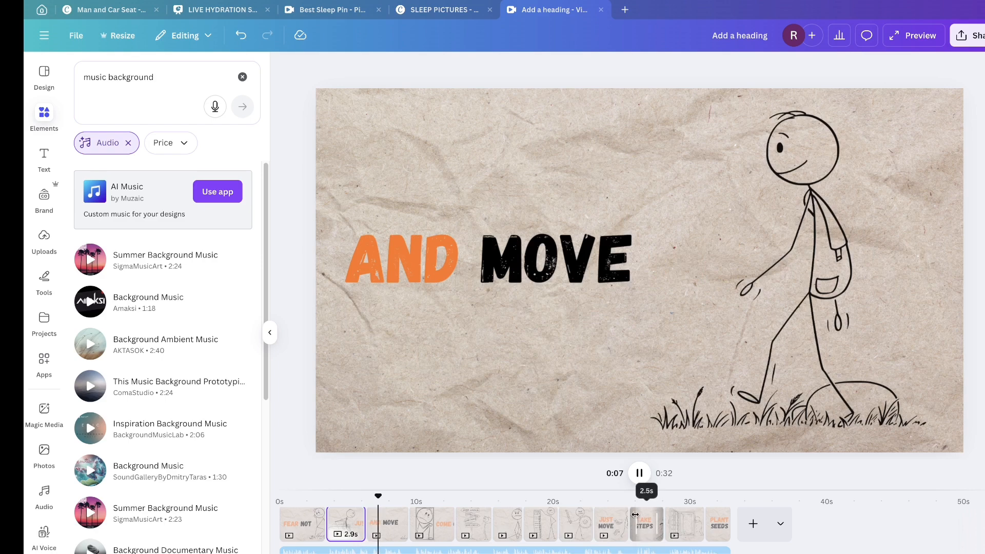
pyautogui.click(640, 474)
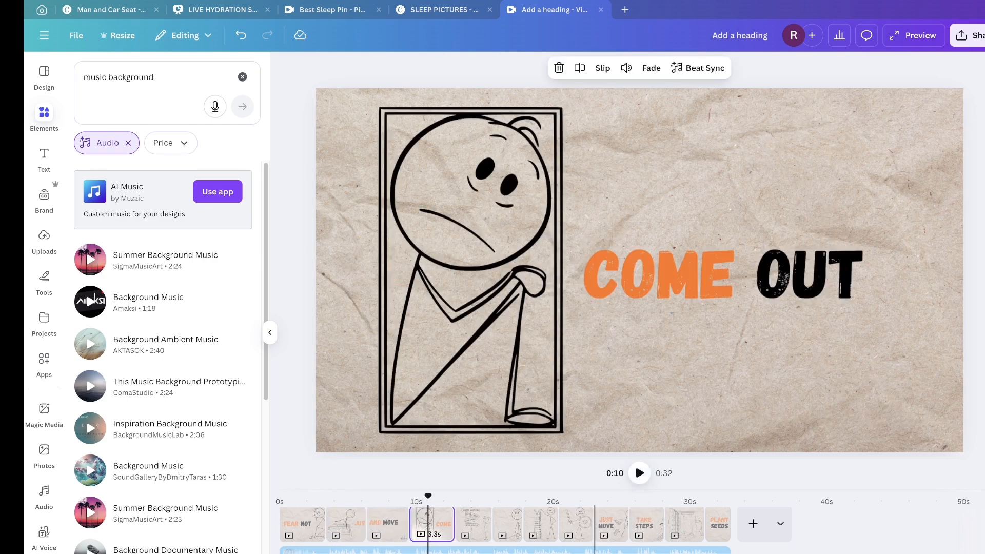
# Step: Raise the background music's volume to 187 and briefly play the video from 0:22 to hear it
pyautogui.click(587, 524)
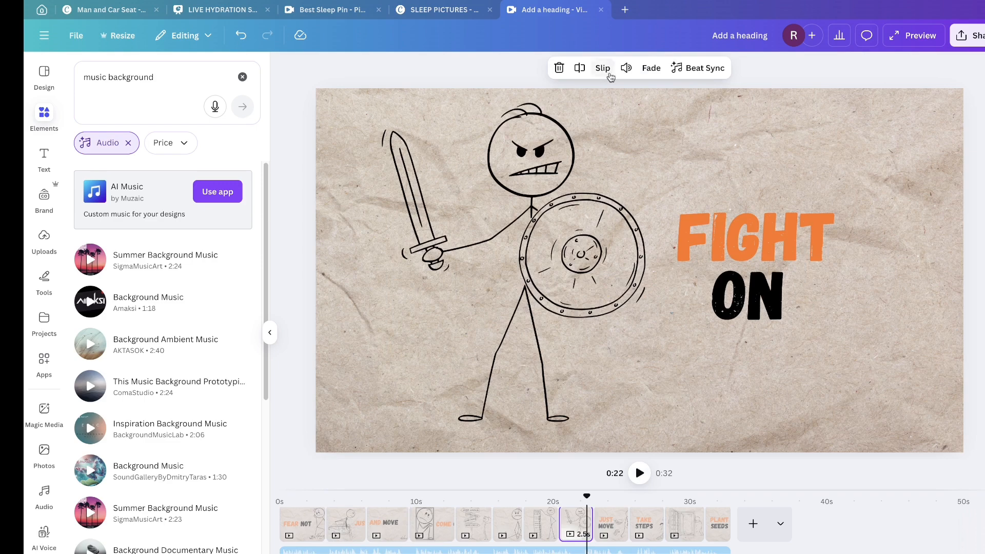
pyautogui.click(626, 67)
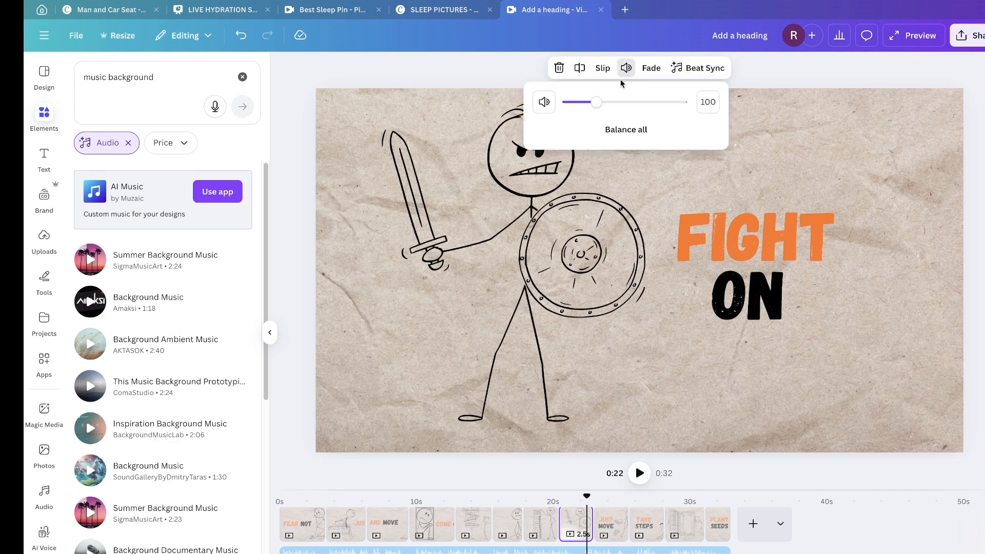
pyautogui.moveTo(588, 111); pyautogui.dragTo(613, 110)
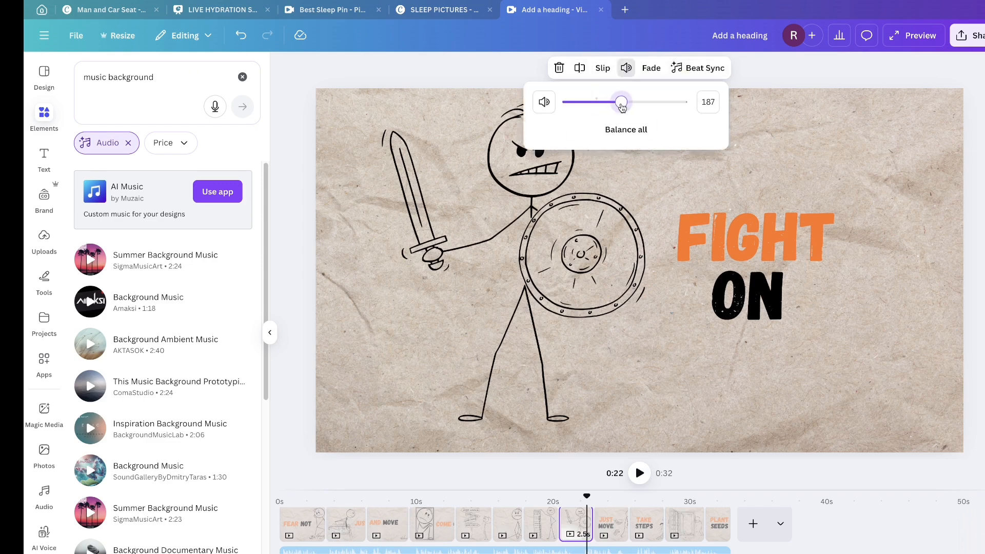
pyautogui.click(640, 473)
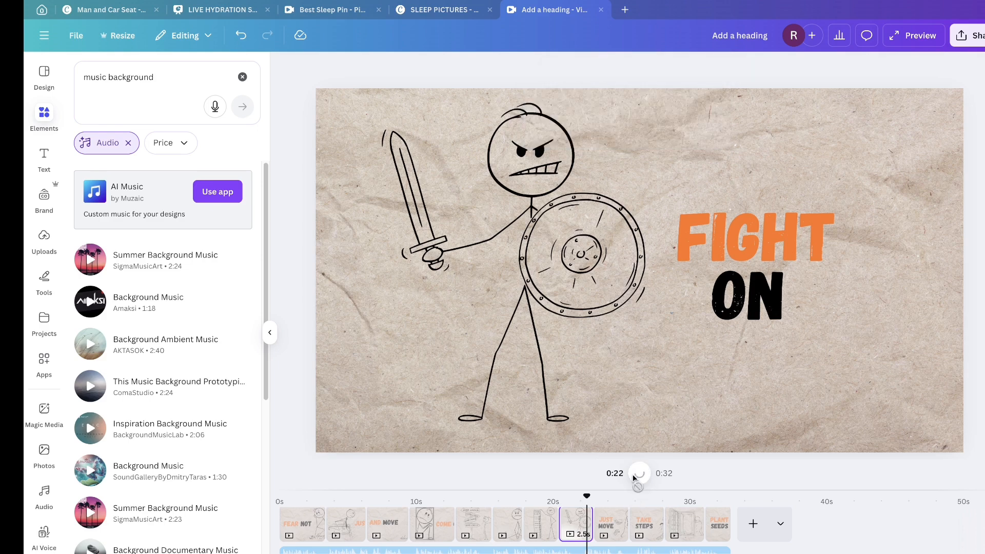
pyautogui.click(639, 473)
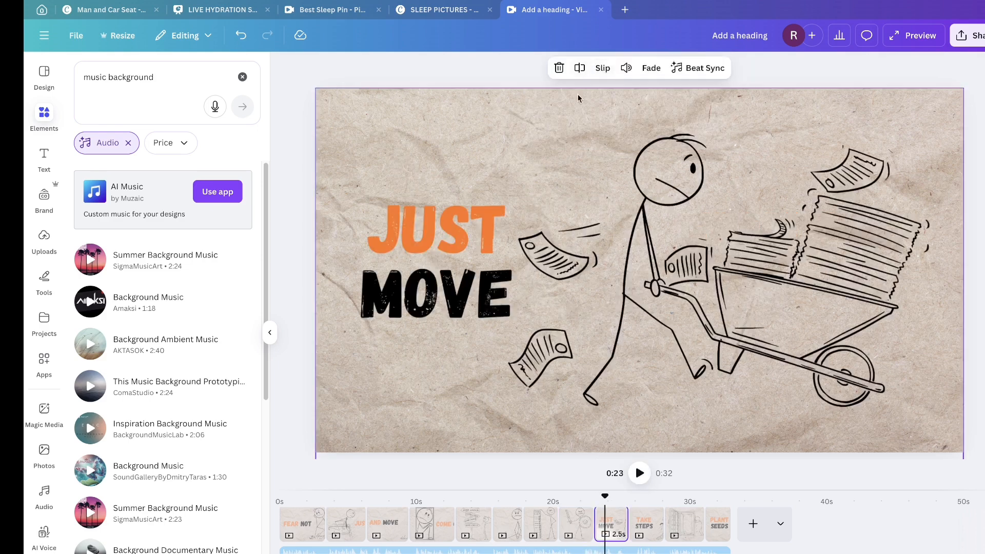
# Step: Lower the background music's volume to 48 and play the opening scene to check the balance
pyautogui.click(626, 67)
pyautogui.moveTo(622, 101); pyautogui.dragTo(583, 101)
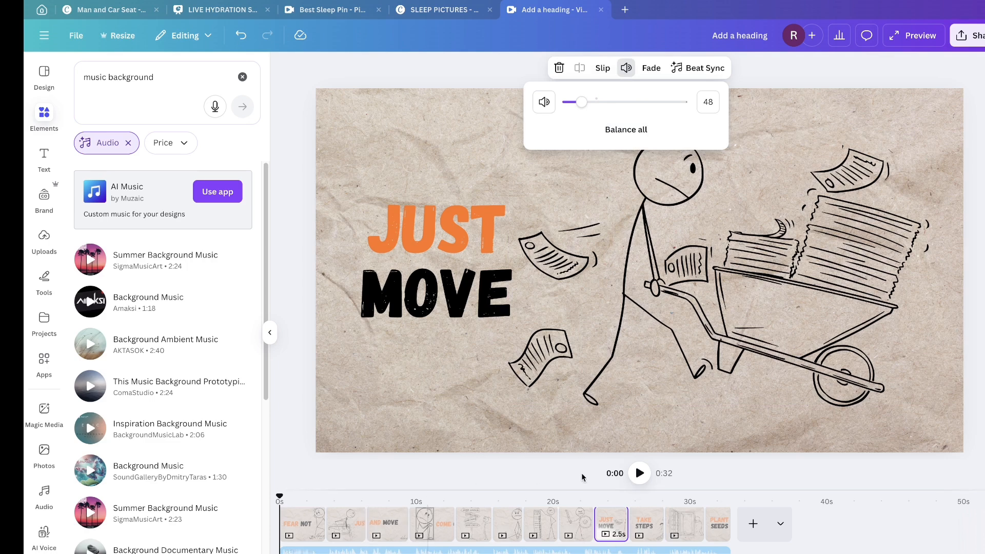
pyautogui.click(637, 472)
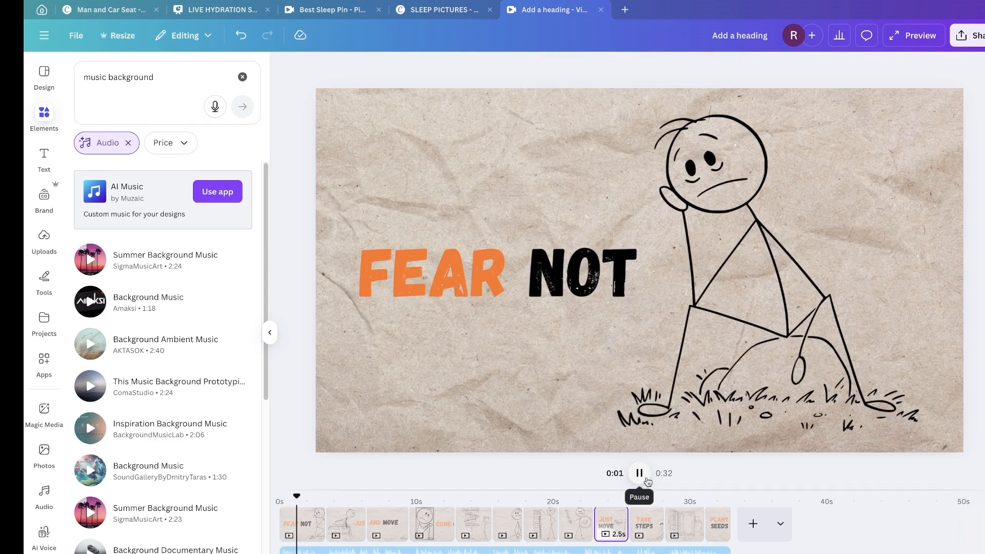
pyautogui.click(641, 475)
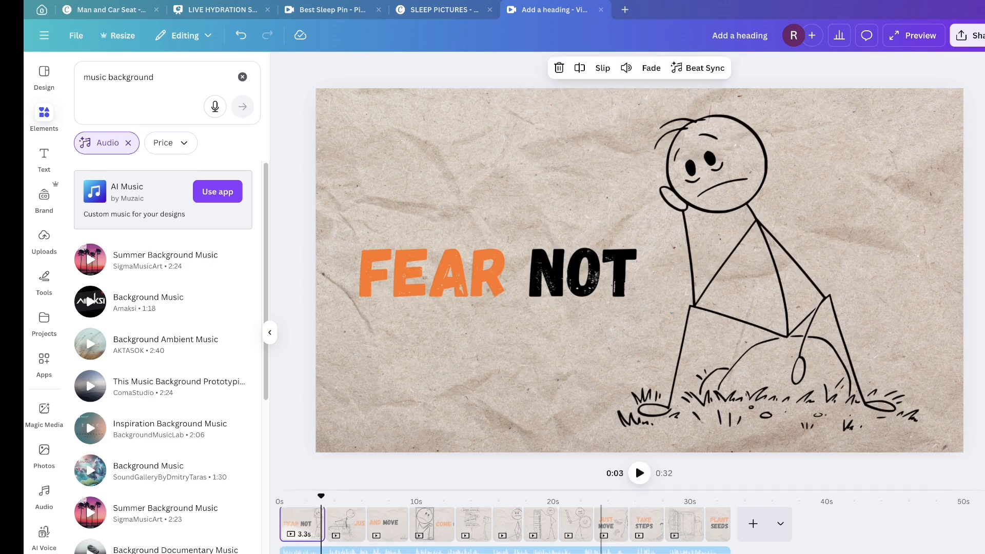
# Step: Set the background music's volume to 8
pyautogui.click(600, 524)
pyautogui.click(627, 68)
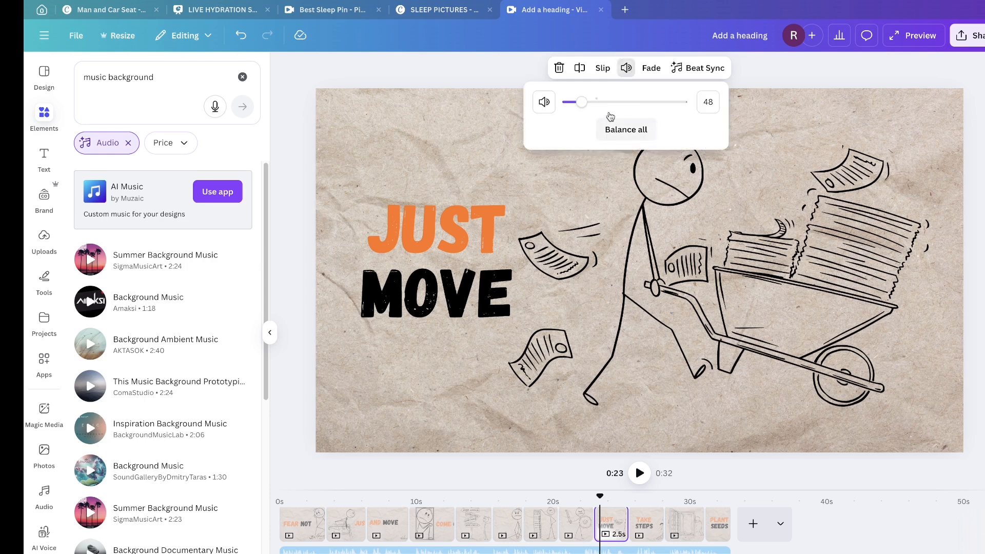
pyautogui.moveTo(575, 106); pyautogui.dragTo(570, 106)
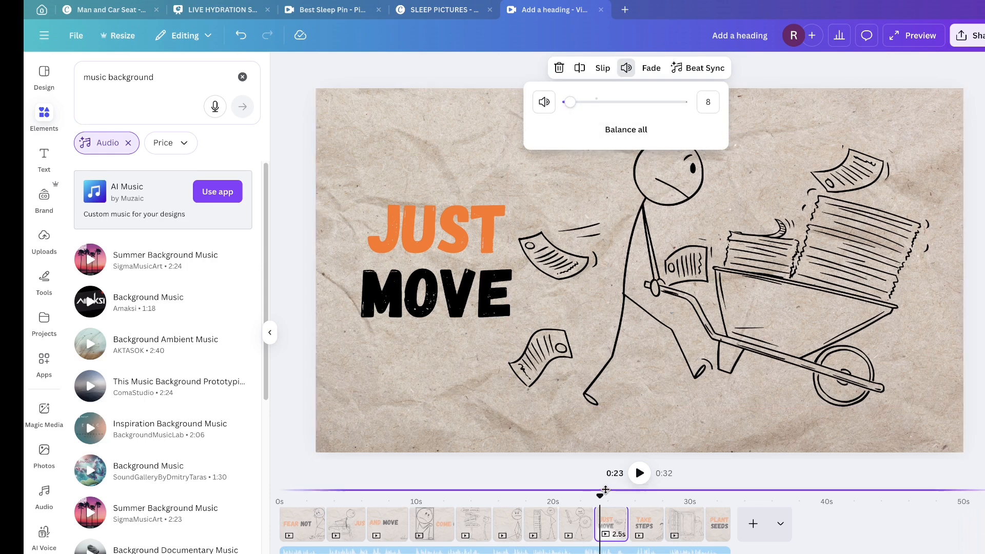
# Step: Play the whole video from the beginning through the "PLANT SEEDS" scene to review the sound mix
pyautogui.moveTo(600, 496); pyautogui.dragTo(265, 521)
pyautogui.click(639, 473)
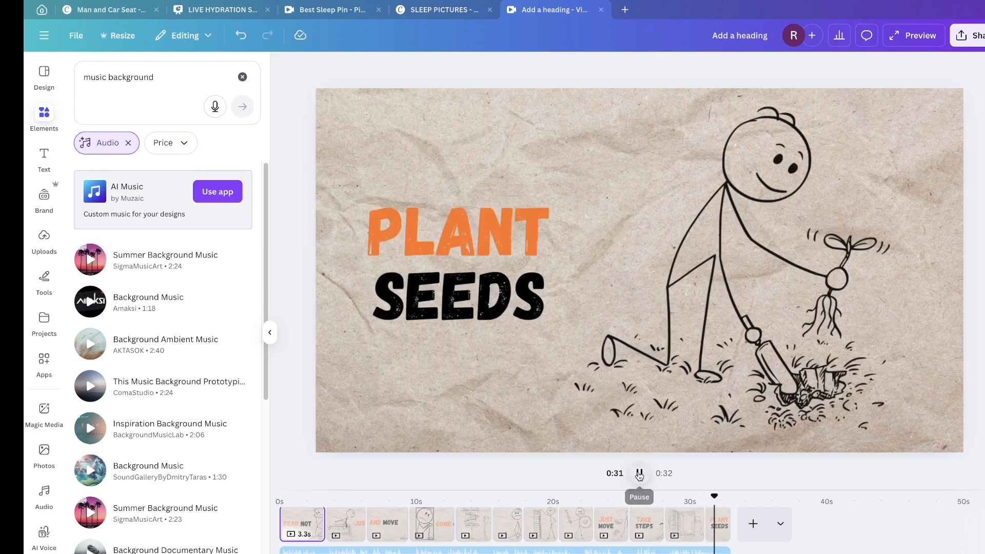
pyautogui.click(640, 473)
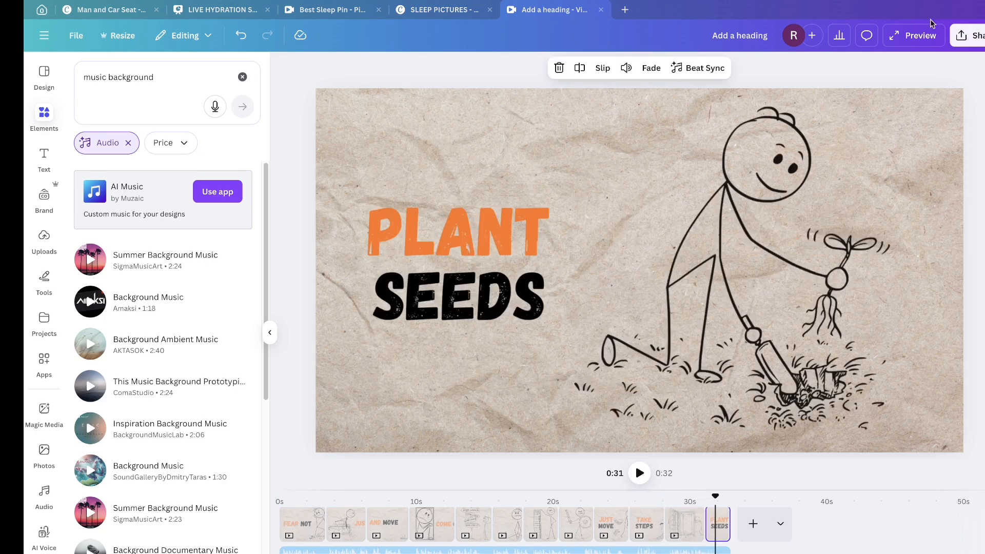
# Step: Rename the design as "Stick Video"
pyautogui.click(752, 37)
pyautogui.write('s')
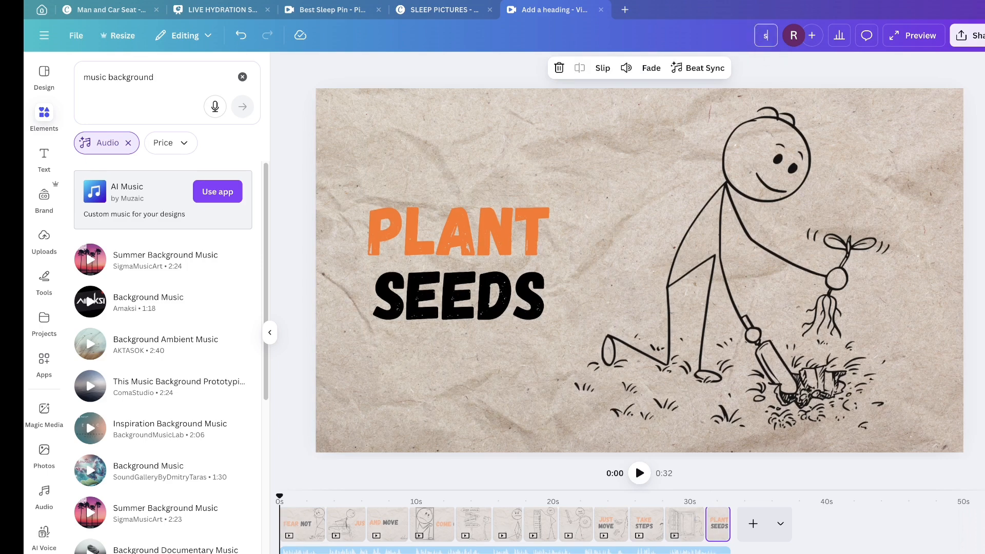
pyautogui.write('tick Video')
# Step: Download pages 1–12 of the design as an MP4 video at 1080p (HD) quality
pyautogui.click(968, 35)
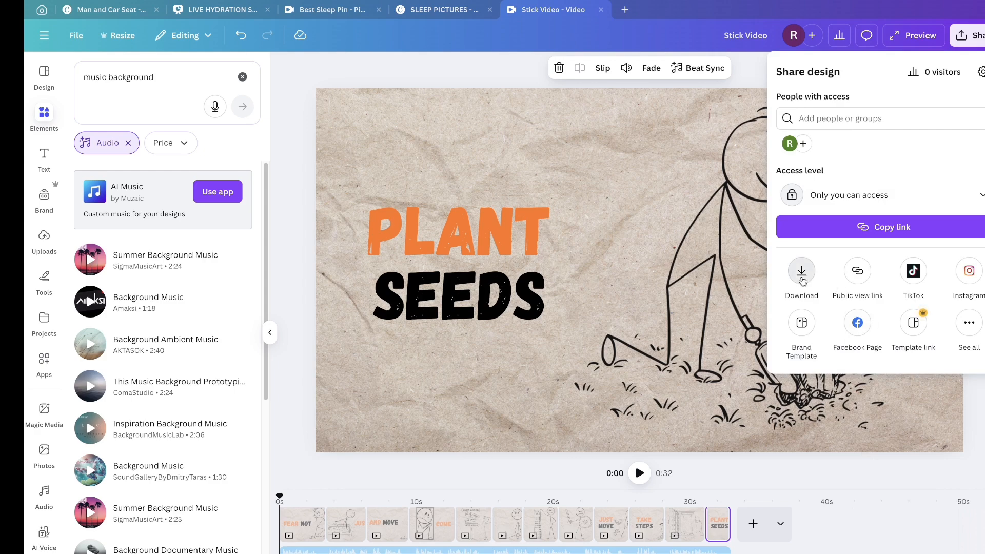
pyautogui.click(802, 280)
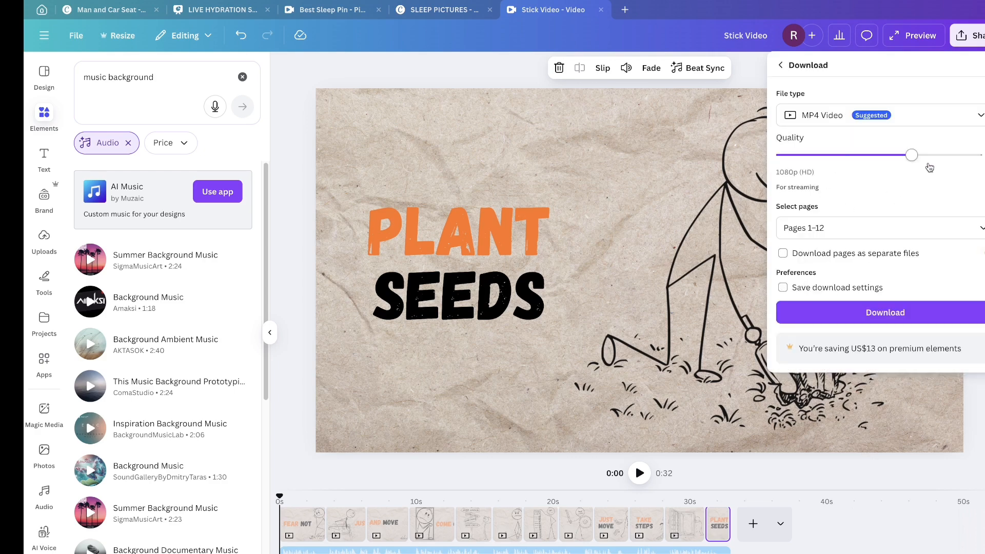
pyautogui.click(909, 305)
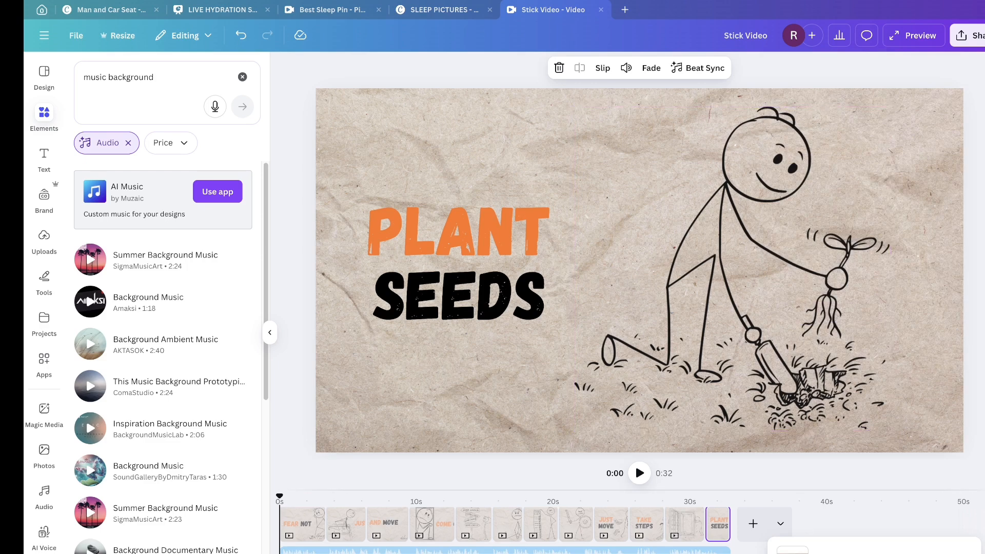